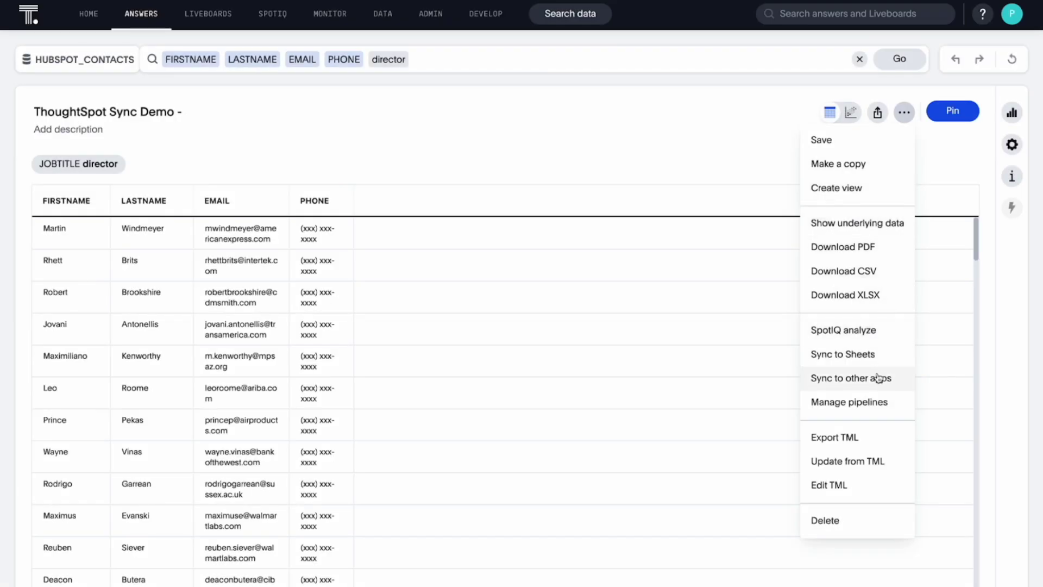
Sync the director contacts answer to HubSpot, choosing the HubSpot account and authorizing the ThoughtspotSync app
{"action": "left_click", "coordinate": [878, 377]}
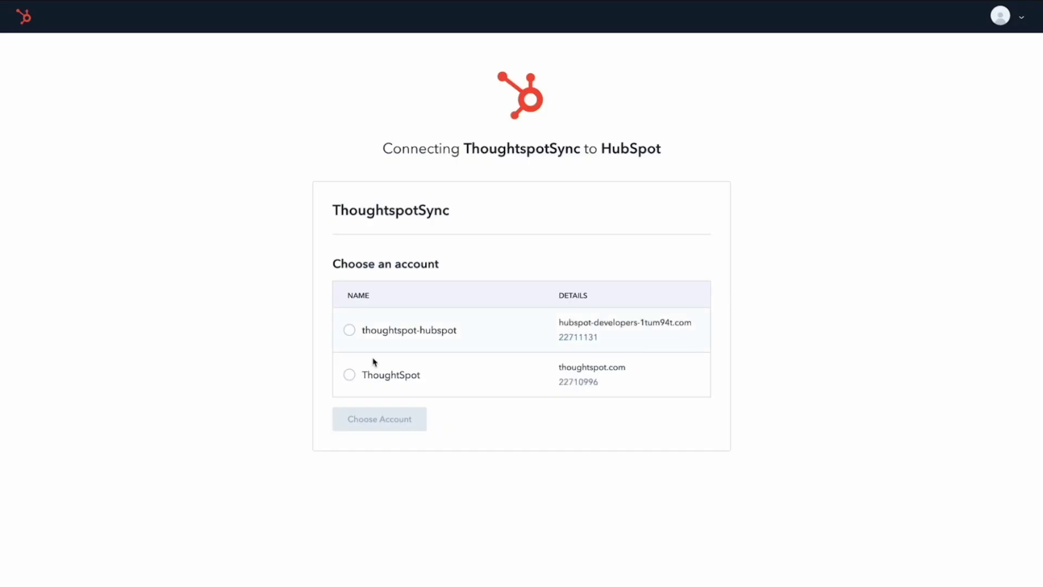
{"action": "left_click", "coordinate": [351, 375]}
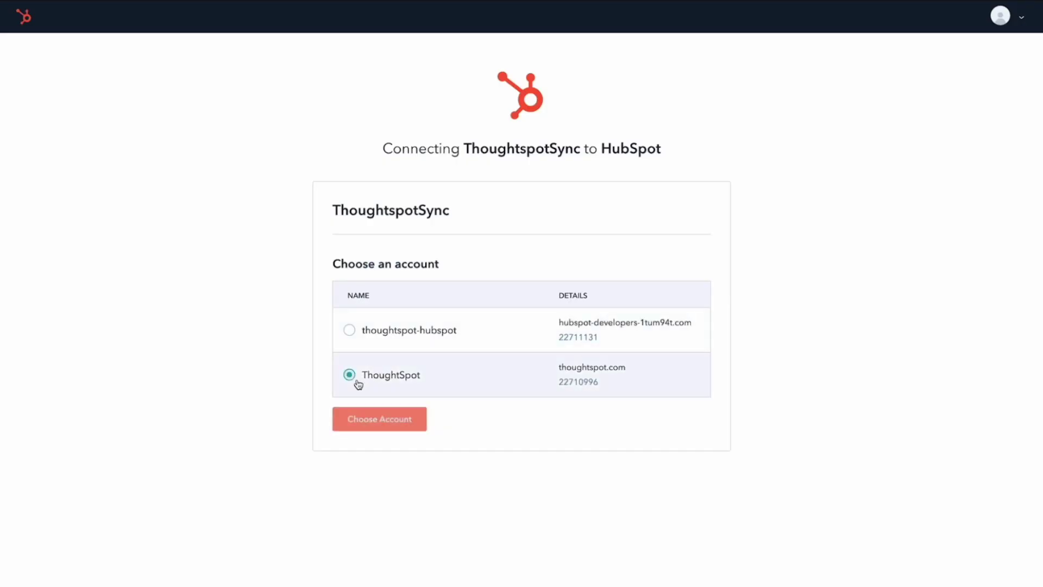
{"action": "left_click", "coordinate": [378, 419]}
{"action": "scroll", "coordinate": [473, 384], "scroll_direction": "down", "scroll_amount": 2}
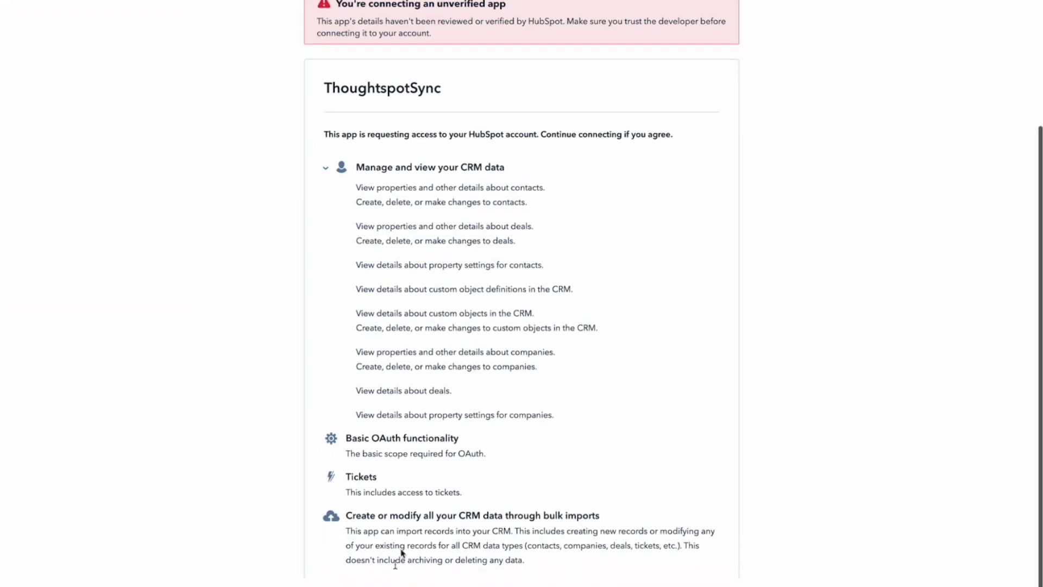
{"action": "scroll", "coordinate": [402, 553], "scroll_direction": "down", "scroll_amount": 1}
{"action": "left_click", "coordinate": [361, 553]}
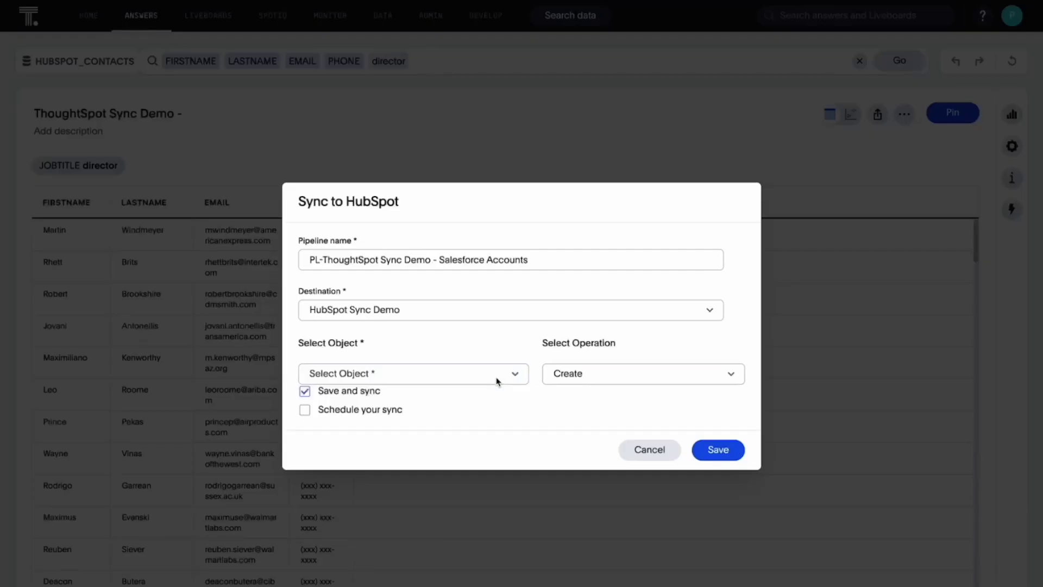
Target HubSpot Contacts and map FIRSTNAME to First Name and LASTNAME to Last Name
{"action": "left_click", "coordinate": [481, 381]}
{"action": "left_click", "coordinate": [449, 466]}
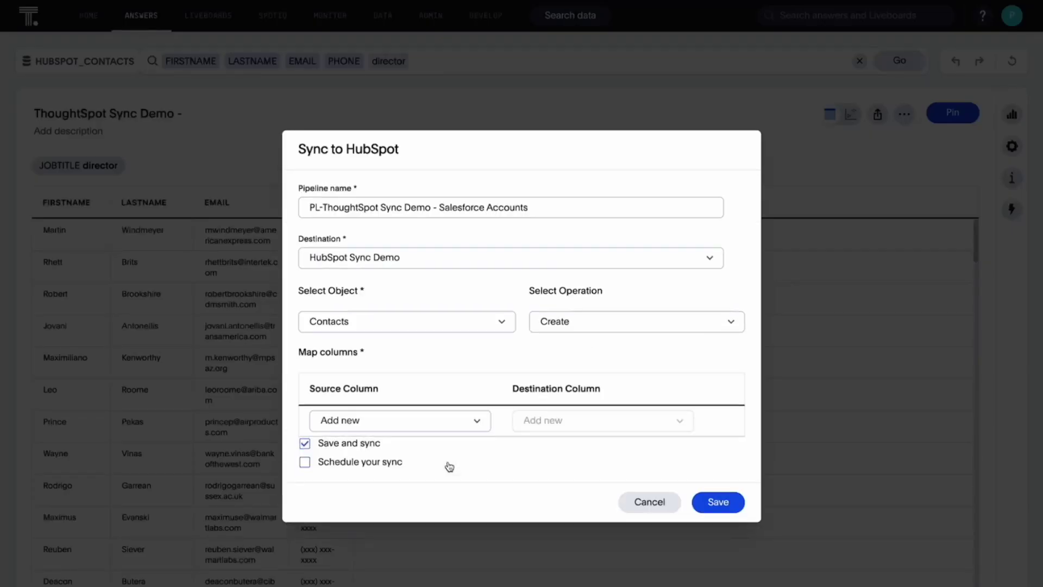
{"action": "left_click", "coordinate": [449, 420]}
{"action": "left_click", "coordinate": [326, 484]}
{"action": "left_click", "coordinate": [601, 420]}
{"action": "type", "text": "f"}
{"action": "left_click", "coordinate": [543, 484]}
{"action": "left_click", "coordinate": [456, 403]}
{"action": "left_click", "coordinate": [344, 468]}
{"action": "left_click", "coordinate": [600, 405]}
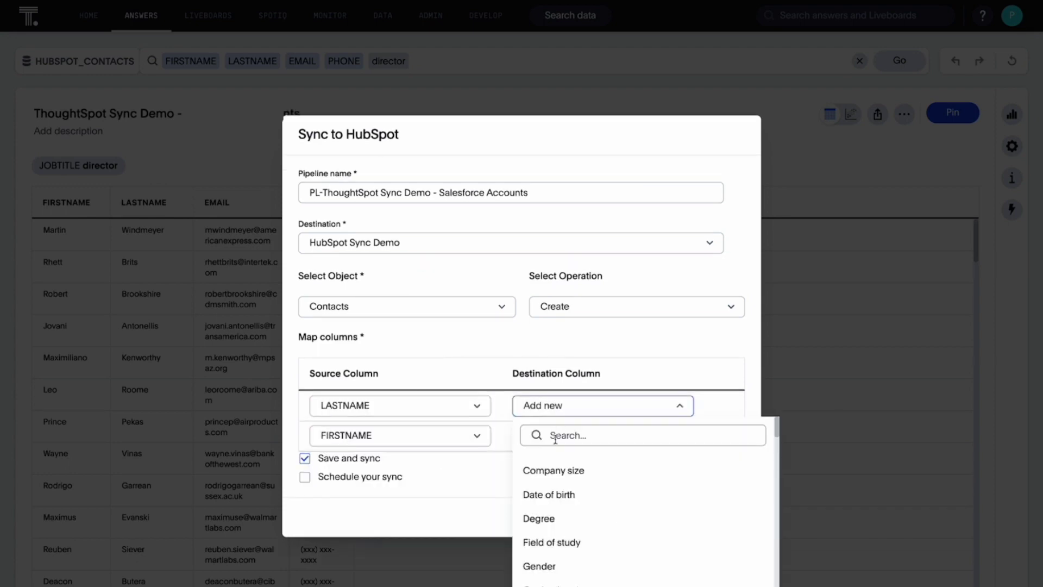
{"action": "left_click", "coordinate": [543, 469]}
Map EMAIL to Work email and PHONE to Mobile Phone Number
{"action": "left_click", "coordinate": [449, 398]}
{"action": "left_click", "coordinate": [332, 464]}
{"action": "left_click", "coordinate": [601, 388]}
{"action": "left_click", "coordinate": [543, 453]}
{"action": "left_click", "coordinate": [449, 375]}
{"action": "left_click", "coordinate": [331, 440]}
{"action": "left_click", "coordinate": [600, 376]}
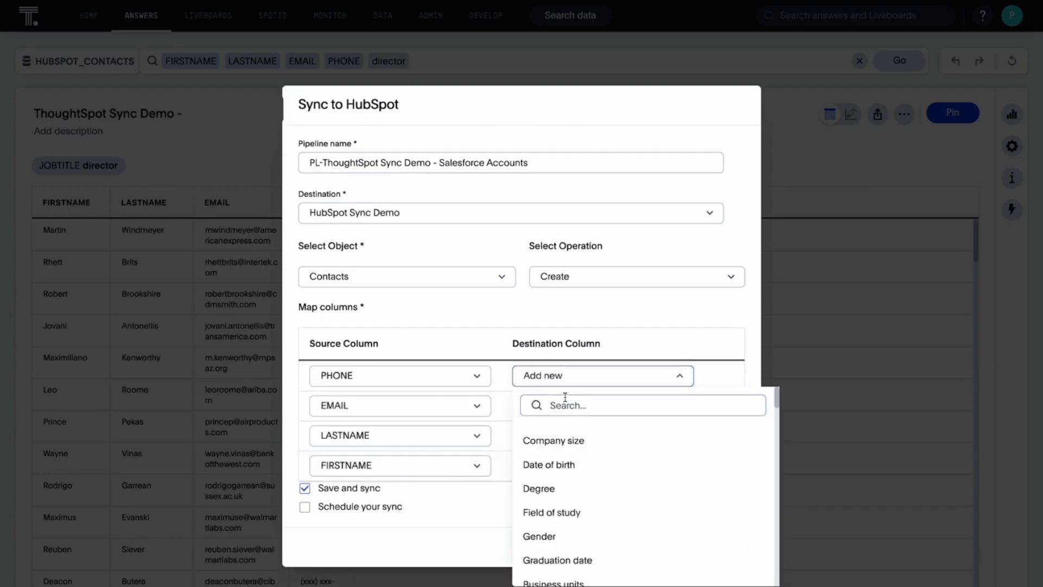
{"action": "type", "text": "phone"}
{"action": "left_click", "coordinate": [634, 470]}
Schedule the sync every 3 days at 07:00, skip weekends, and save the pipeline
{"action": "left_click", "coordinate": [304, 477]}
{"action": "double_click", "coordinate": [332, 517]}
{"action": "type", "text": "3"}
{"action": "left_click", "coordinate": [465, 517]}
{"action": "type", "text": "0"}
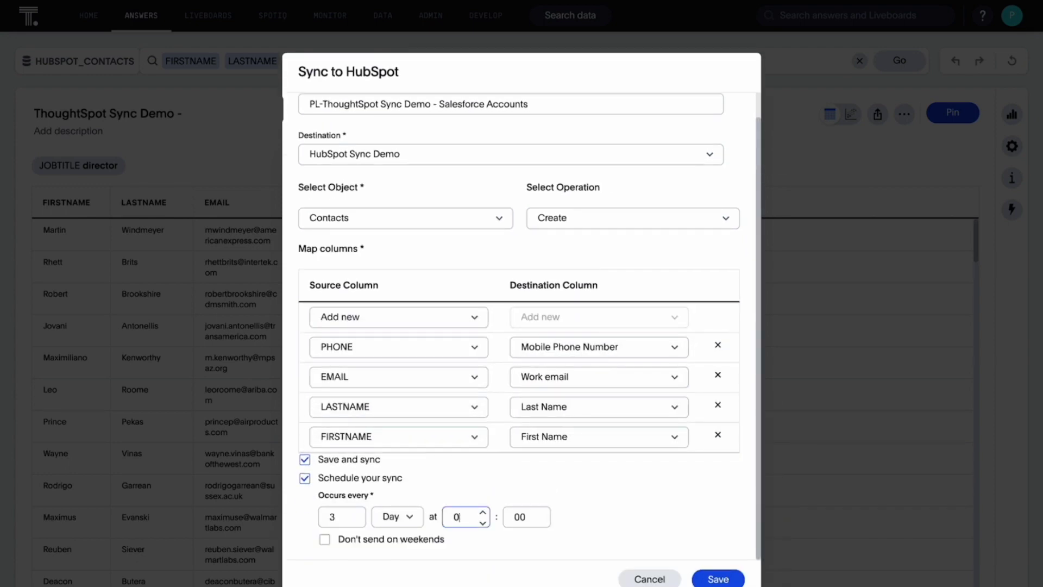
{"action": "type", "text": "7"}
{"action": "left_click", "coordinate": [324, 538]}
{"action": "left_click", "coordinate": [717, 579]}
{"action": "scroll", "coordinate": [703, 521], "scroll_direction": "down", "scroll_amount": 1}
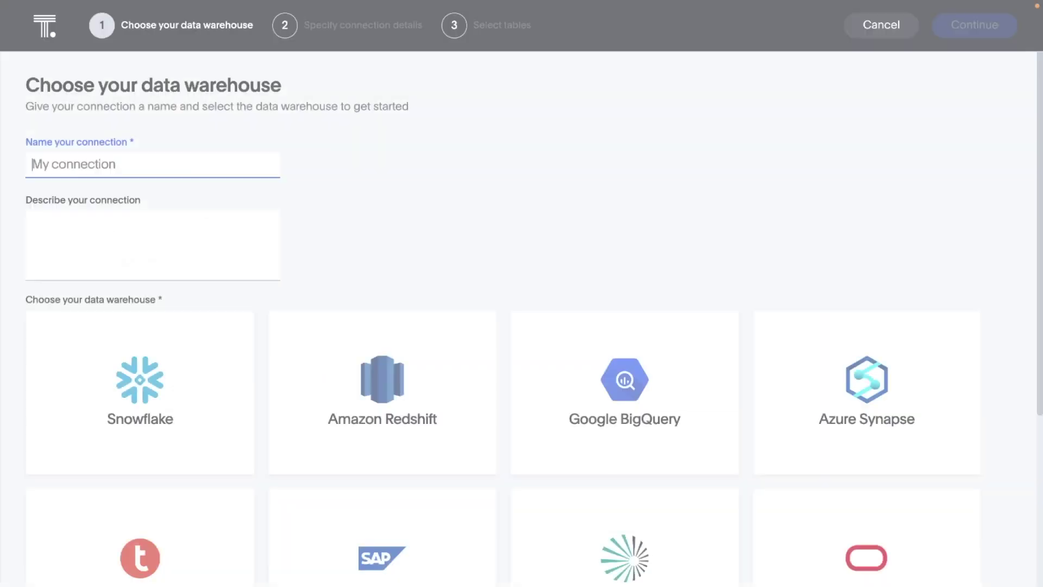
Name the connection 'PostgreSQL connection examp' and choose PostgreSQL as the data warehouse
{"action": "type", "text": "Post"}
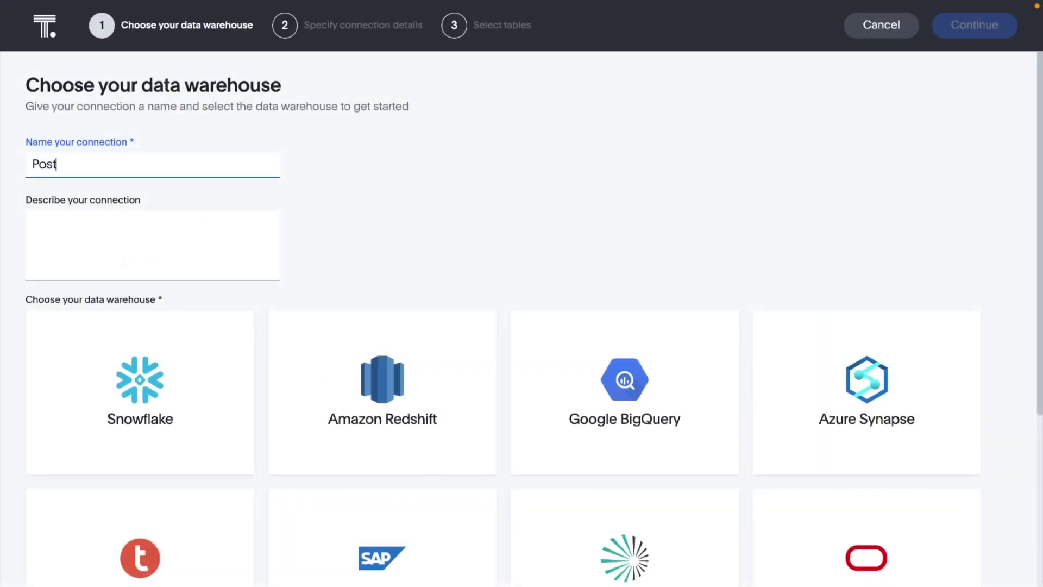
{"action": "type", "text": "greSQL connection example"}
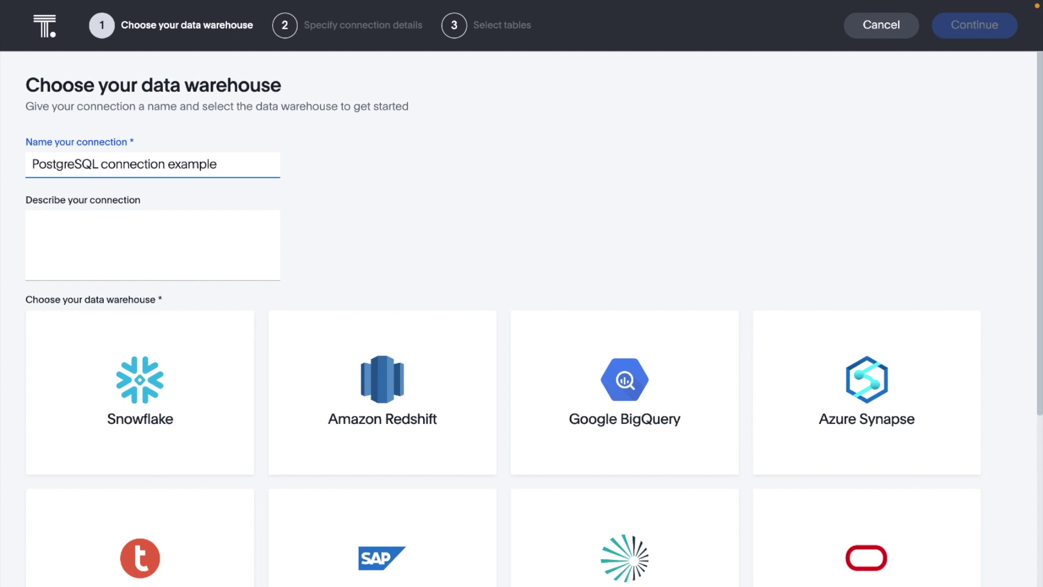
{"action": "scroll", "coordinate": [89, 163], "scroll_direction": "down", "scroll_amount": 7}
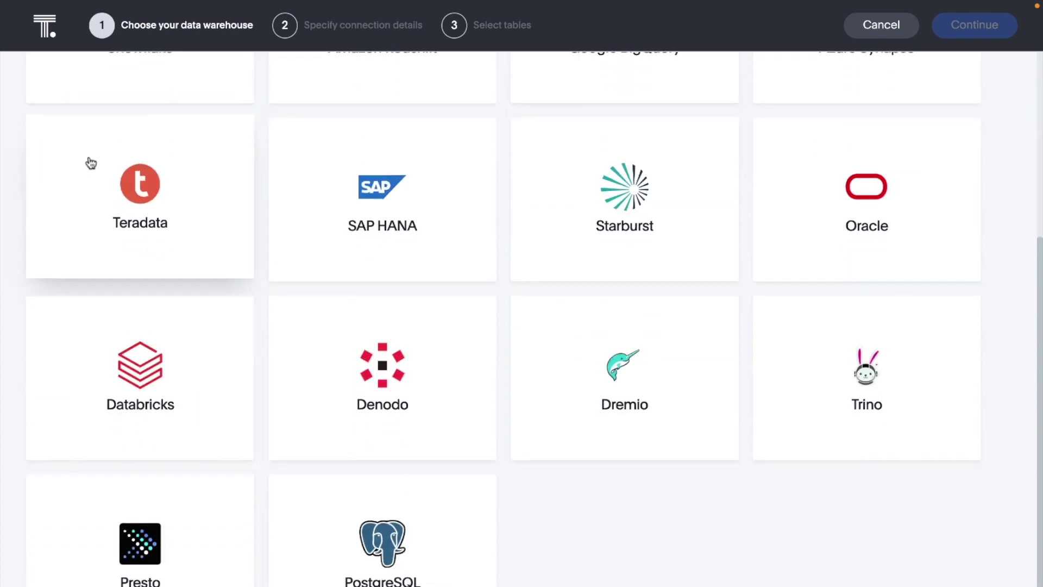
{"action": "left_click", "coordinate": [308, 554]}
{"action": "left_click", "coordinate": [987, 32]}
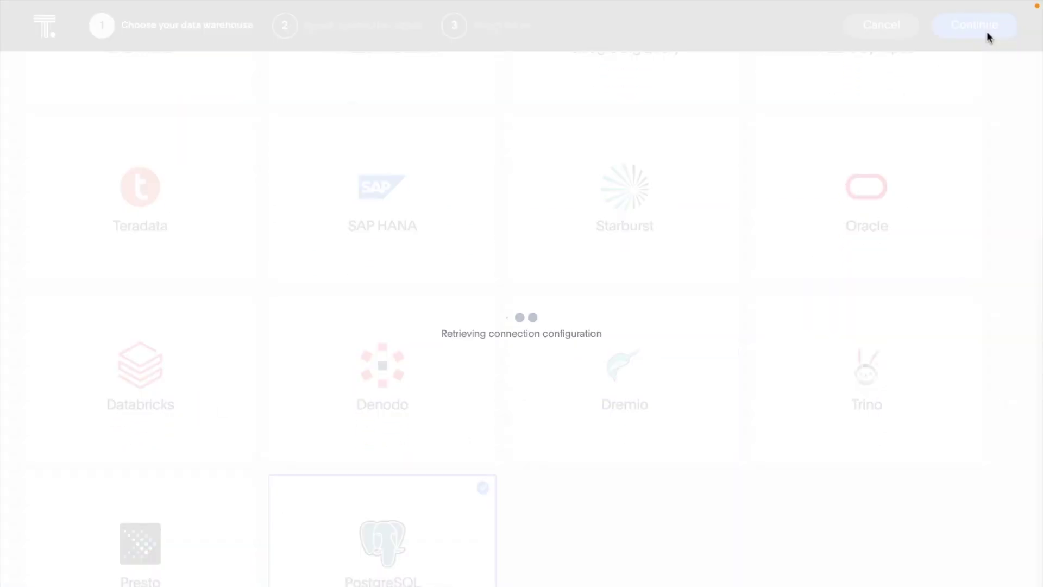
Enter the host, port 5432, user postgres, the password and database sales, then continue
{"action": "type", "text": "database-1.ceq2hxqtd9is.us-east-1.rds.amazonaws.com"}
{"action": "key", "text": "Tab"}
{"action": "type", "text": "5432"}
{"action": "key", "text": "Tab"}
{"action": "type", "text": "po"}
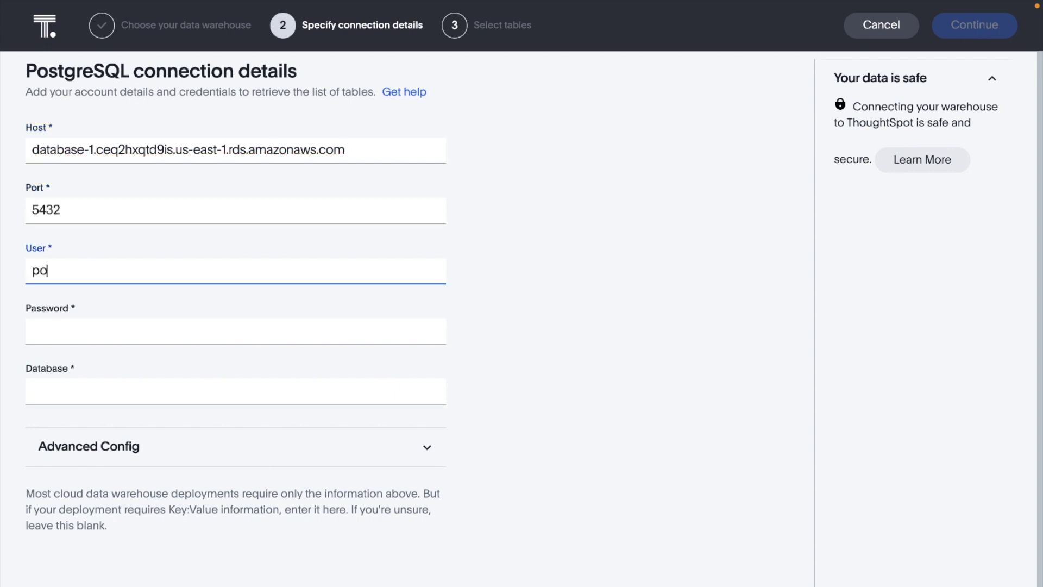
{"action": "type", "text": "stgres"}
{"action": "key", "text": "Tab"}
{"action": "key", "text": "super+v"}
{"action": "key", "text": "Tab"}
{"action": "type", "text": "sales"}
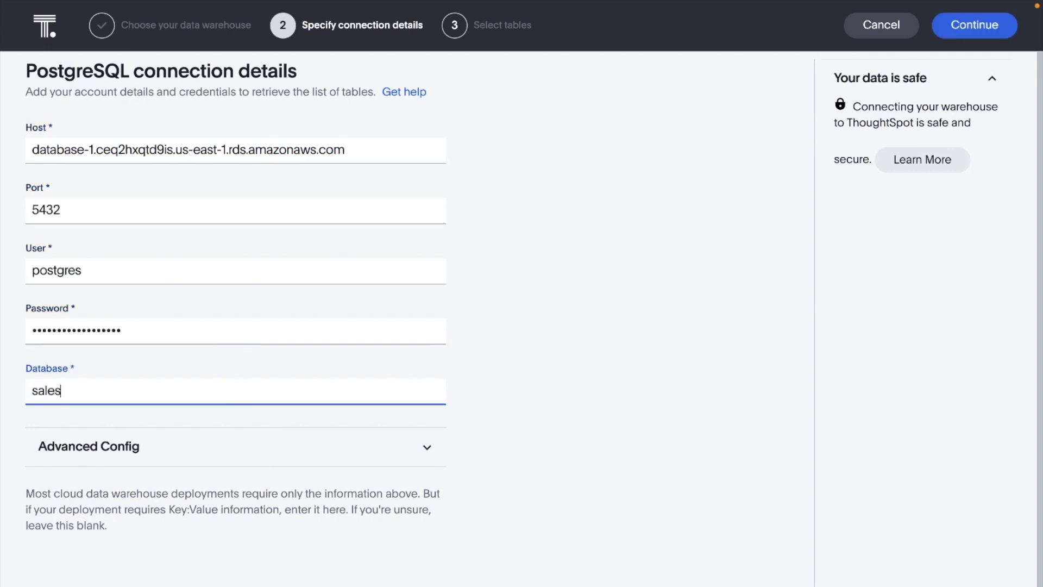
{"action": "left_click", "coordinate": [974, 25]}
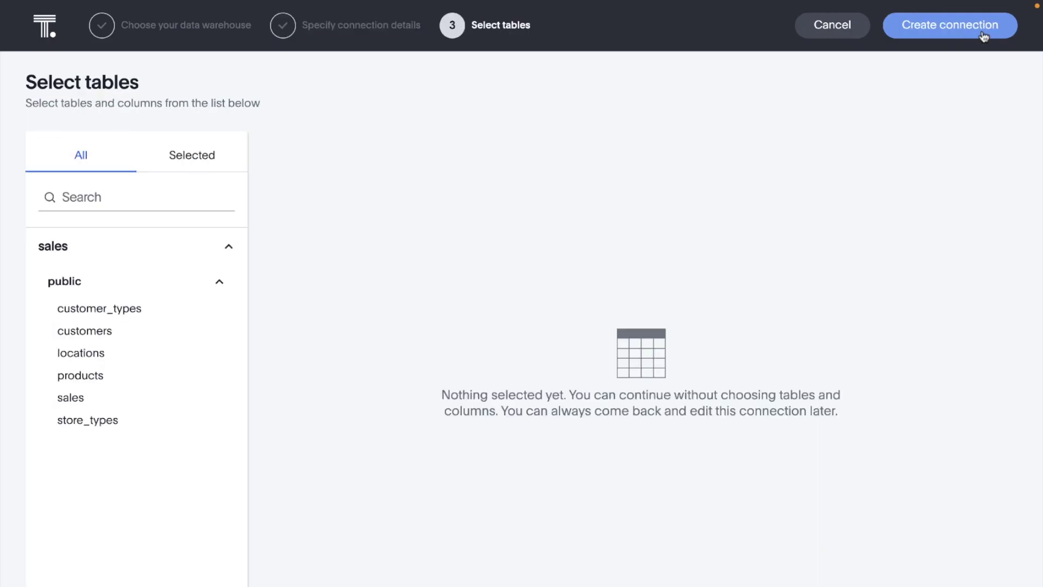
Include all columns of the sales, products, customers, locations, store_types and customer_types tables
{"action": "left_click", "coordinate": [87, 398]}
{"action": "left_click", "coordinate": [311, 202]}
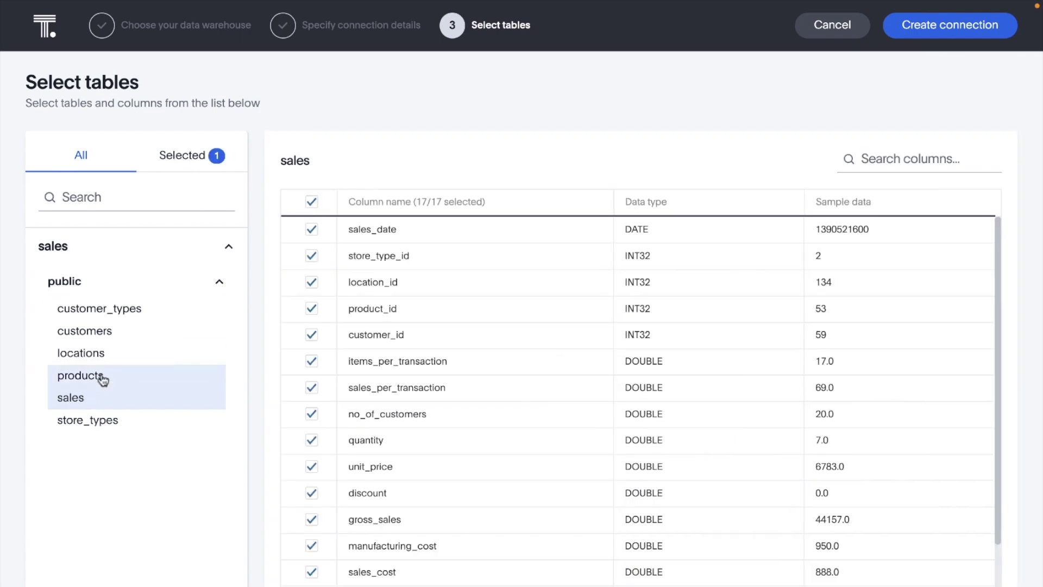
{"action": "left_click", "coordinate": [102, 374]}
{"action": "left_click", "coordinate": [311, 202]}
{"action": "left_click", "coordinate": [135, 331]}
{"action": "left_click", "coordinate": [311, 202]}
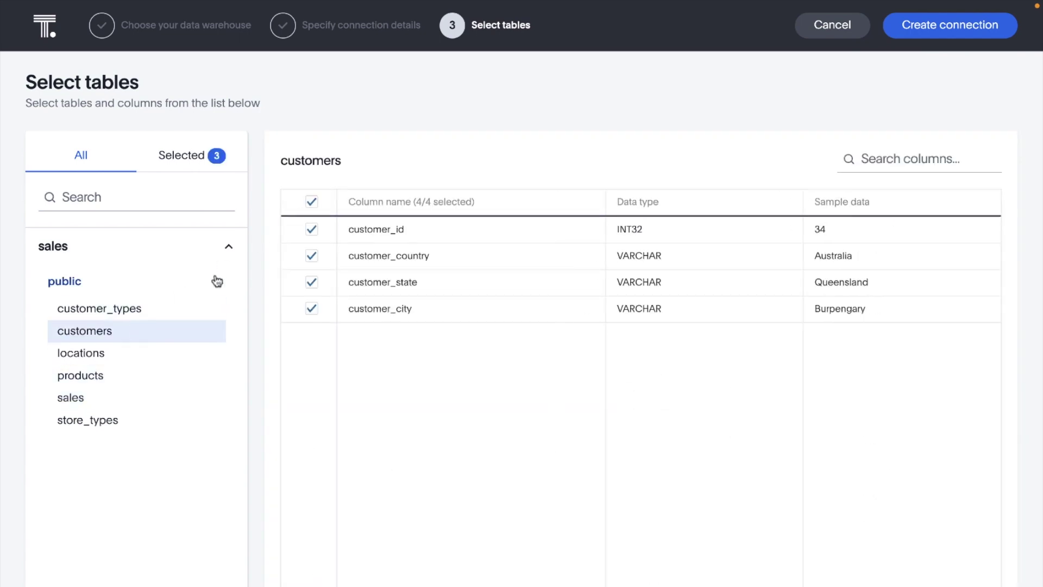
{"action": "left_click", "coordinate": [140, 352]}
{"action": "left_click", "coordinate": [312, 202]}
{"action": "left_click", "coordinate": [128, 420]}
{"action": "left_click", "coordinate": [311, 202]}
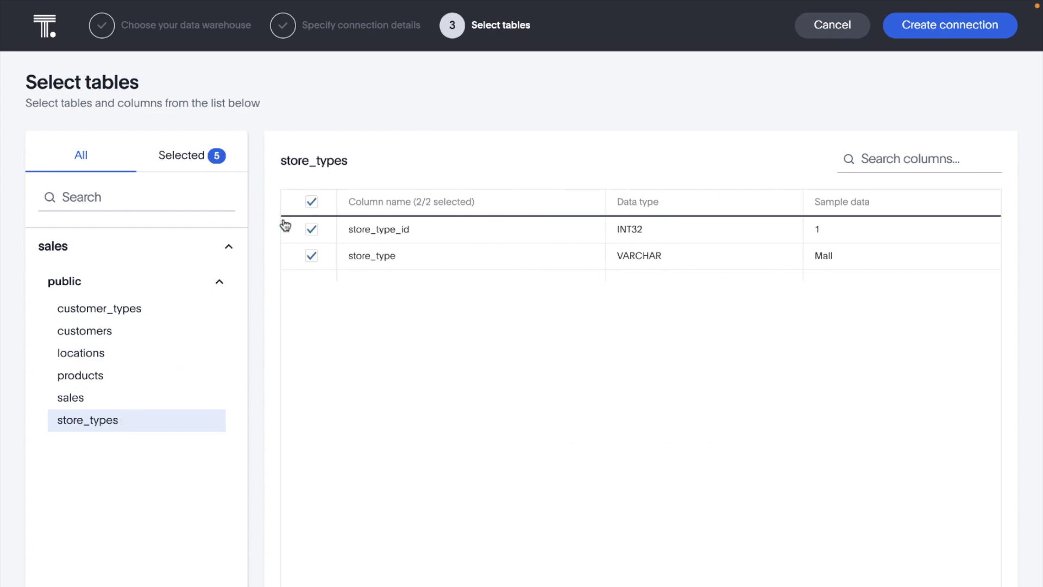
{"action": "left_click", "coordinate": [146, 308]}
{"action": "left_click", "coordinate": [311, 202]}
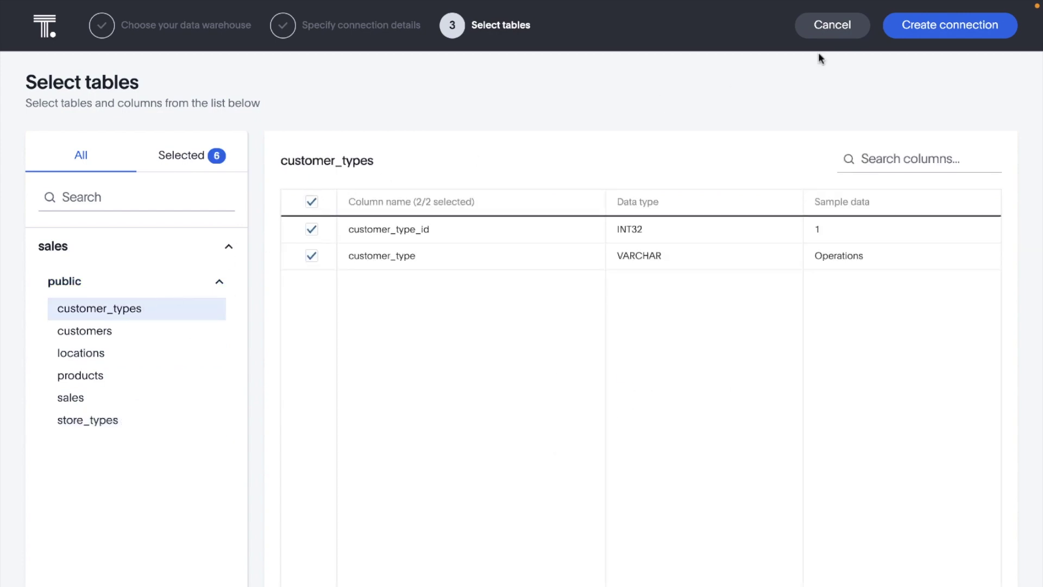
Create the connection, then view the sales table's data samples
{"action": "left_click", "coordinate": [950, 25]}
{"action": "left_click", "coordinate": [658, 374]}
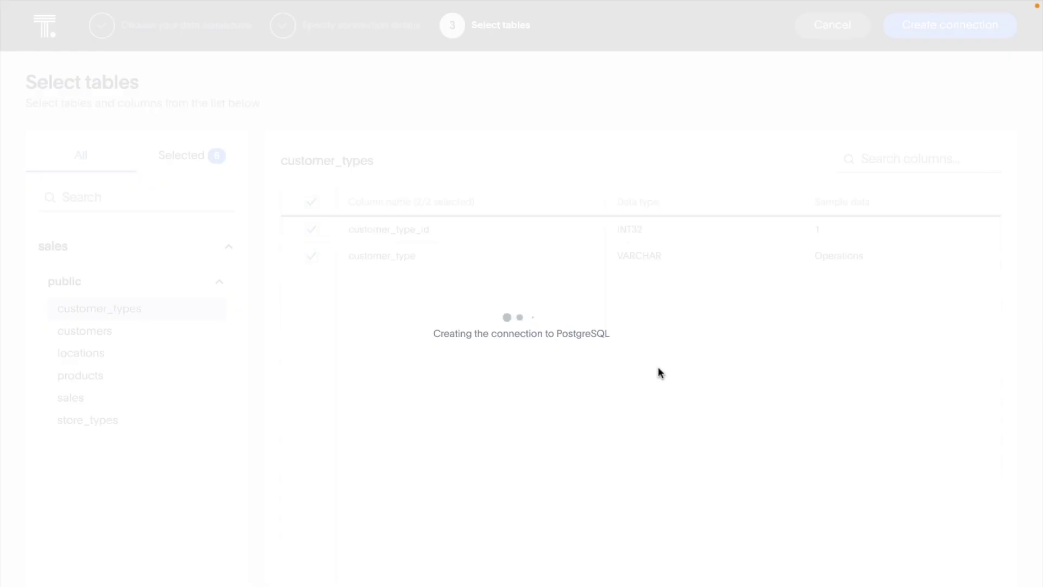
{"action": "left_click", "coordinate": [273, 485]}
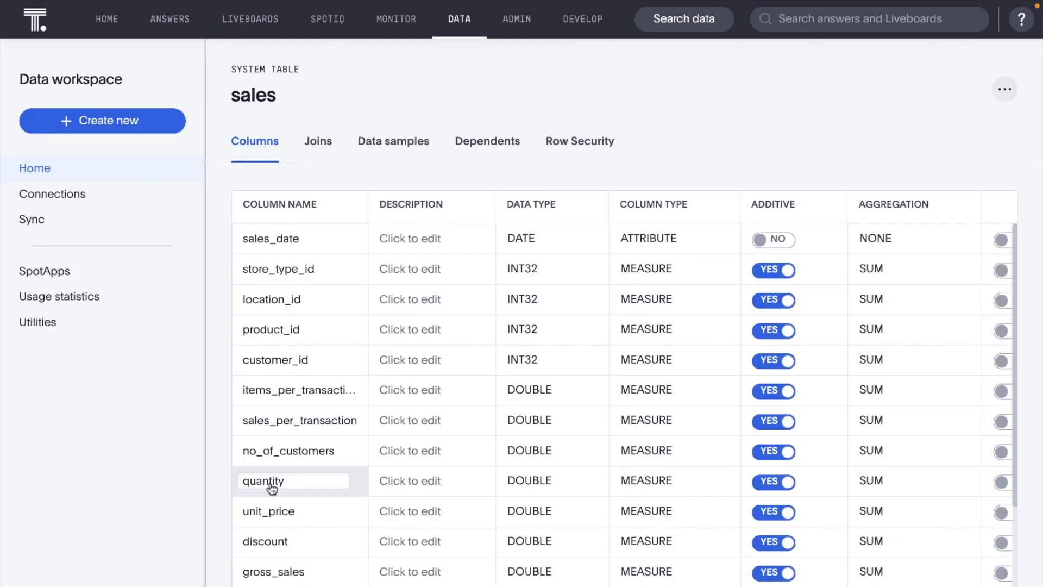
{"action": "left_click", "coordinate": [387, 153]}
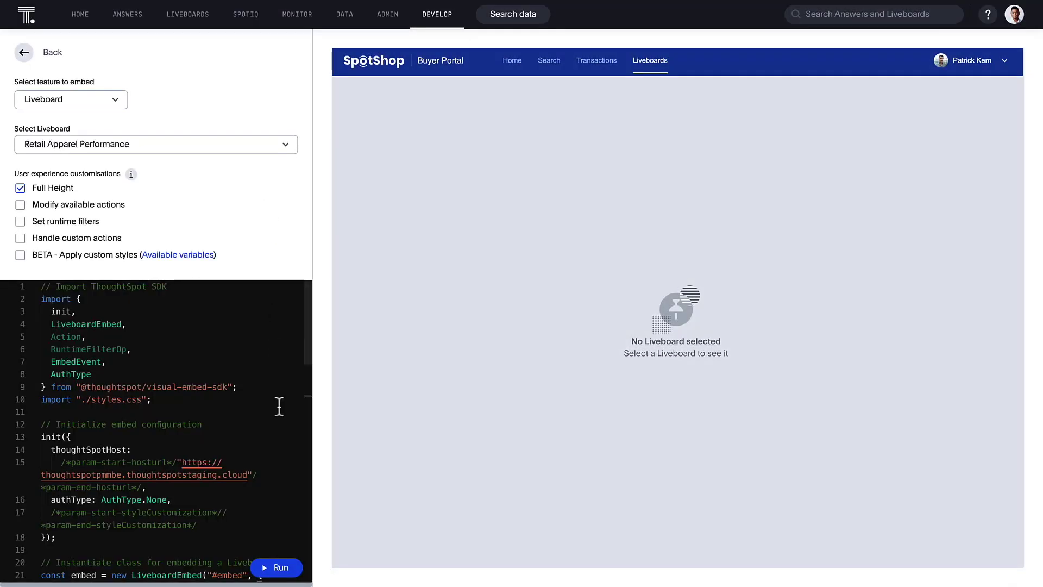
{"action": "scroll", "coordinate": [277, 405], "scroll_direction": "down", "scroll_amount": 5}
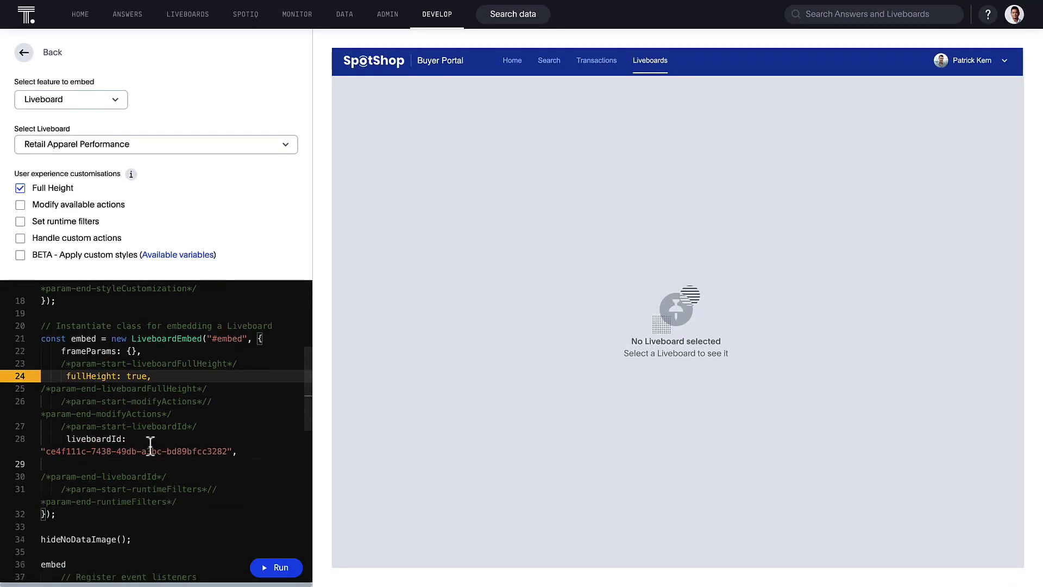
Add liveboardV2: true to the embed code and run the Retail Apparel Performance Liveboard preview
{"action": "type", "text": "live"}
{"action": "left_click", "coordinate": [154, 494]}
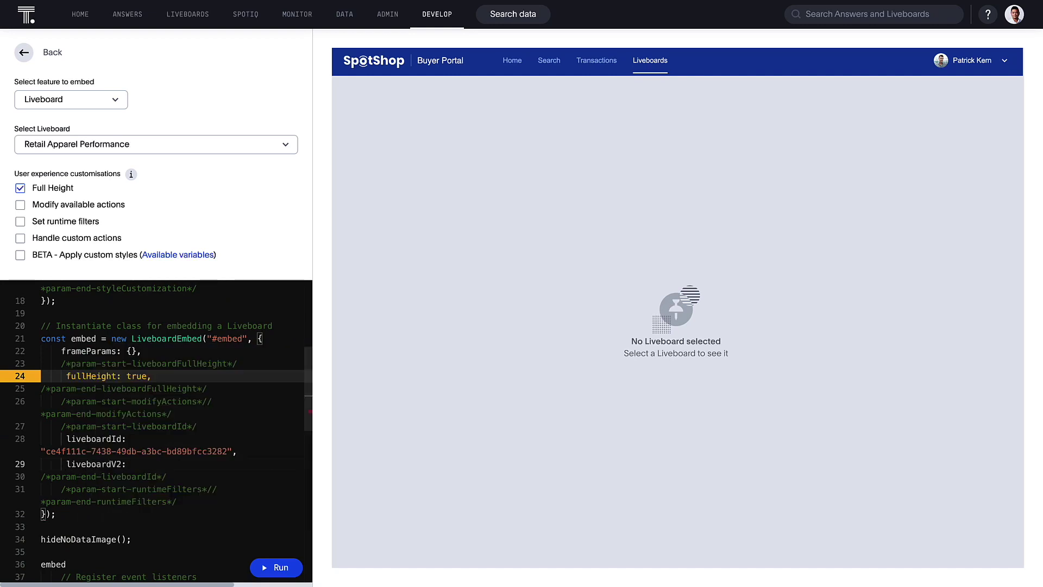
{"action": "type", "text": ":tr"}
{"action": "key", "text": "Tab"}
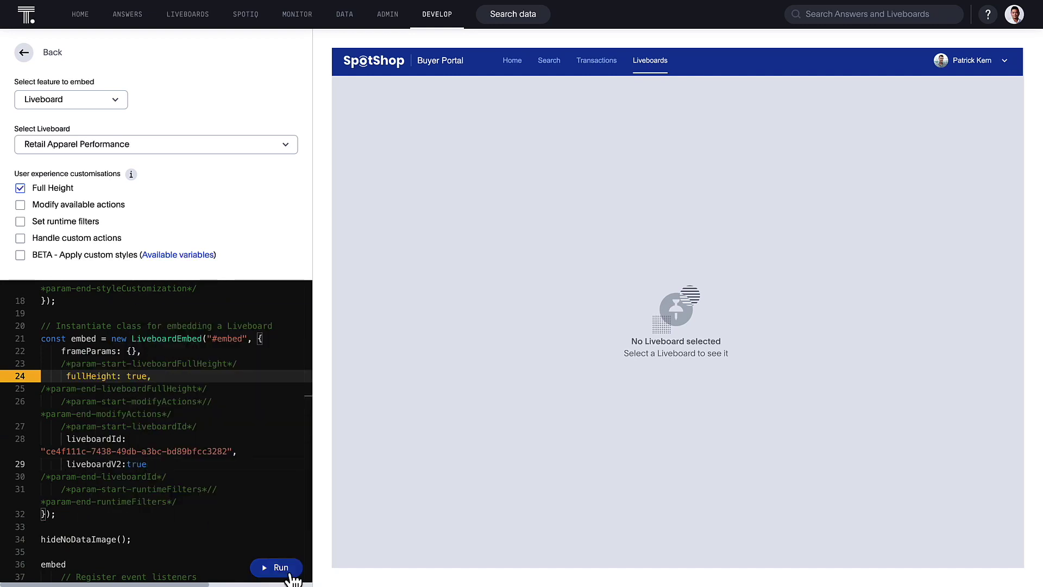
{"action": "left_click", "coordinate": [290, 576]}
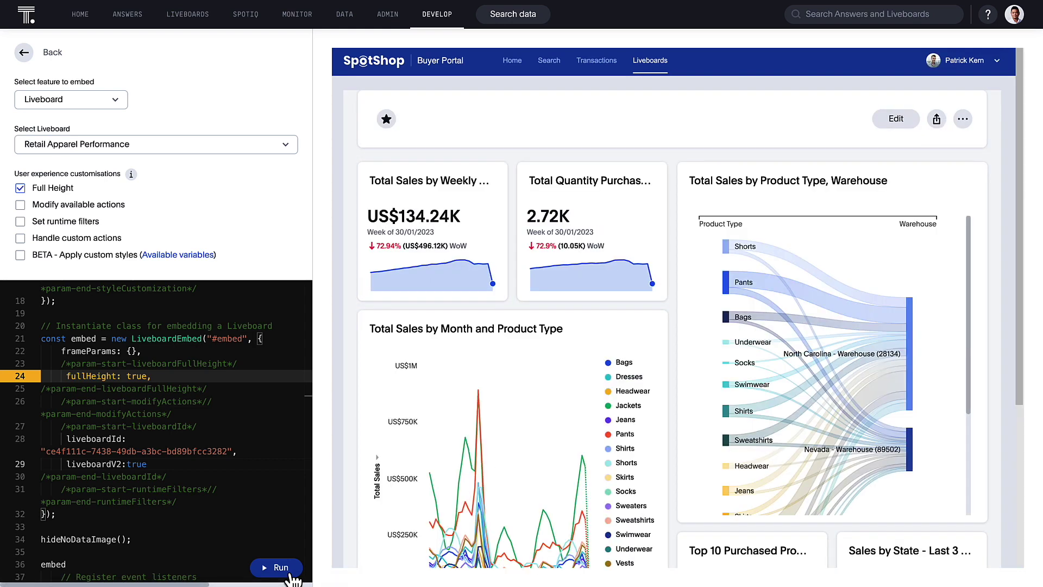
{"action": "scroll", "coordinate": [675, 459], "scroll_direction": "down", "scroll_amount": 1}
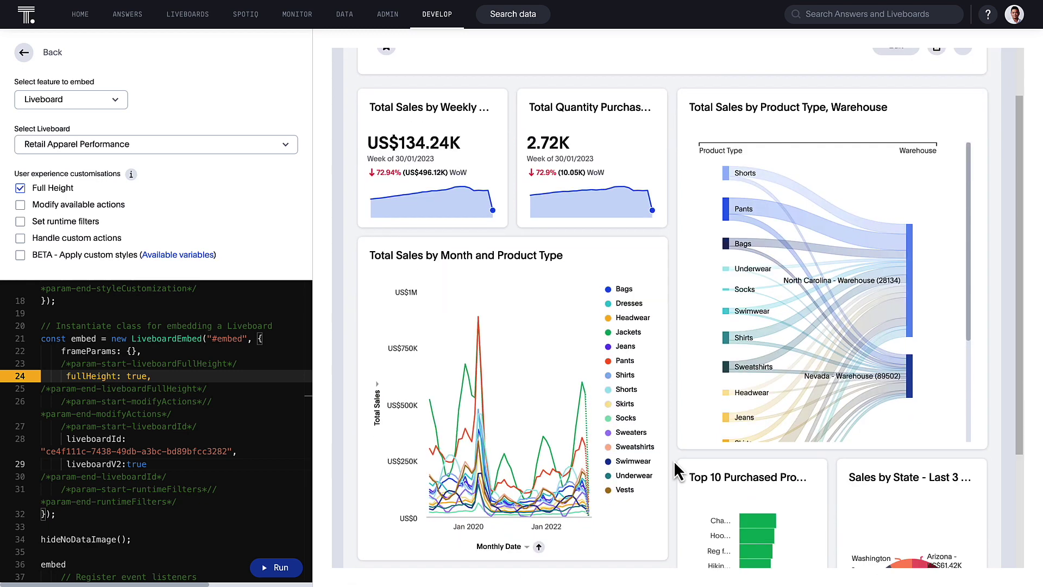
{"action": "scroll", "coordinate": [674, 462], "scroll_direction": "down", "scroll_amount": 3}
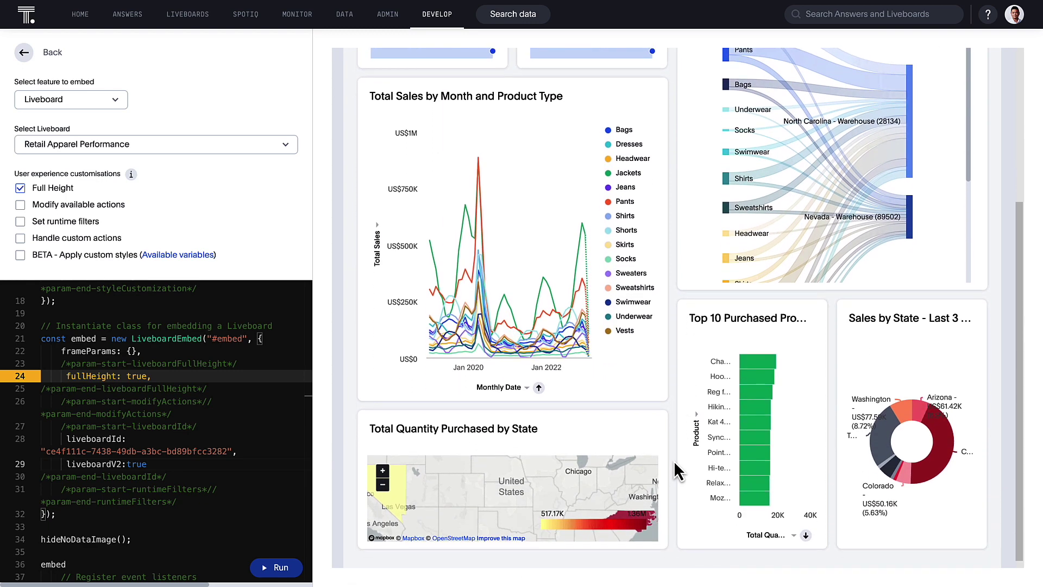
Explore the Sales by State chart and remove west from the Store Region filter, leaving southwest
{"action": "left_click", "coordinate": [930, 333]}
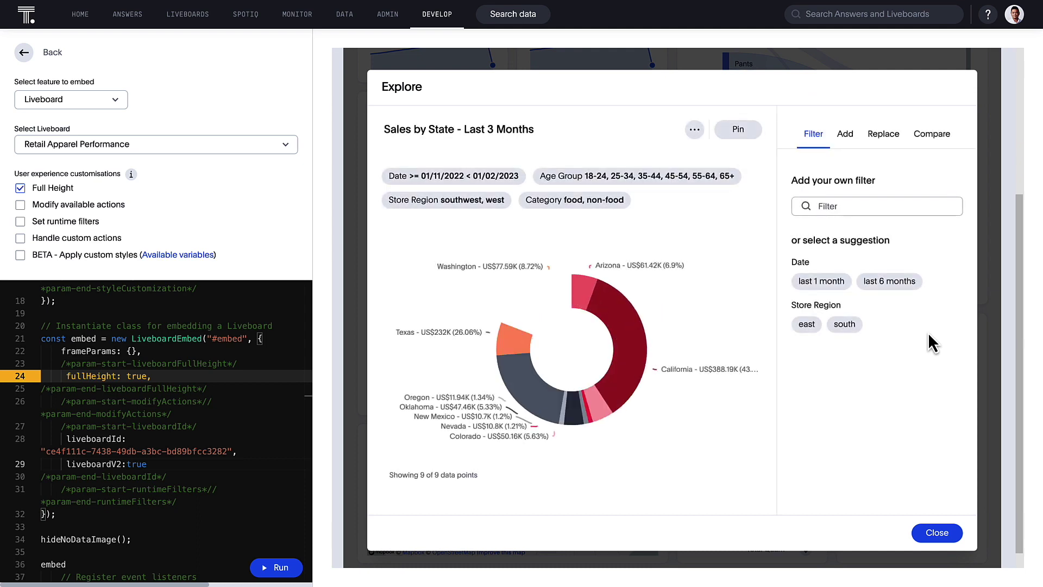
{"action": "left_click", "coordinate": [498, 208]}
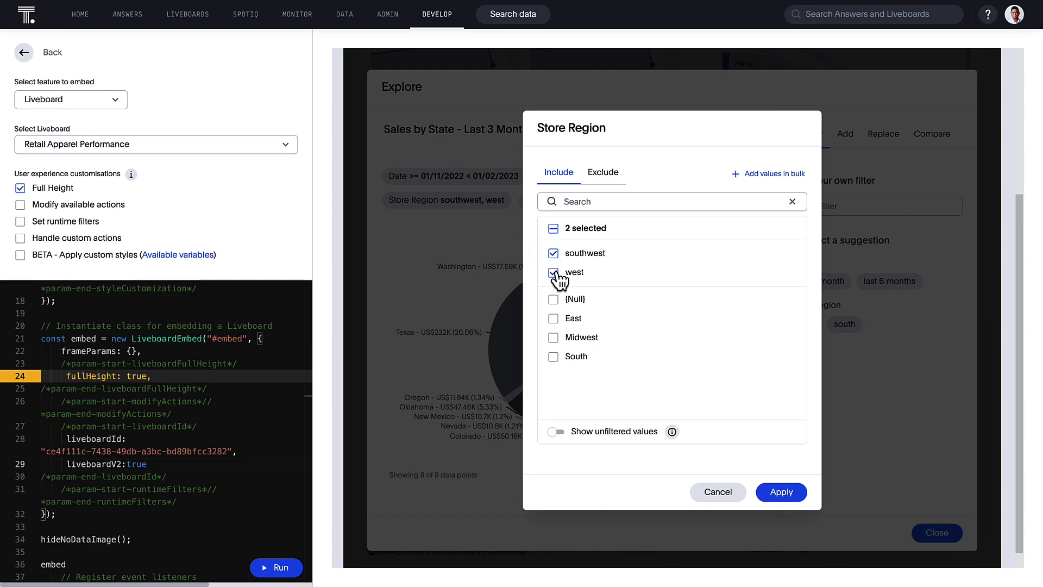
{"action": "left_click", "coordinate": [554, 273]}
{"action": "left_click", "coordinate": [791, 495]}
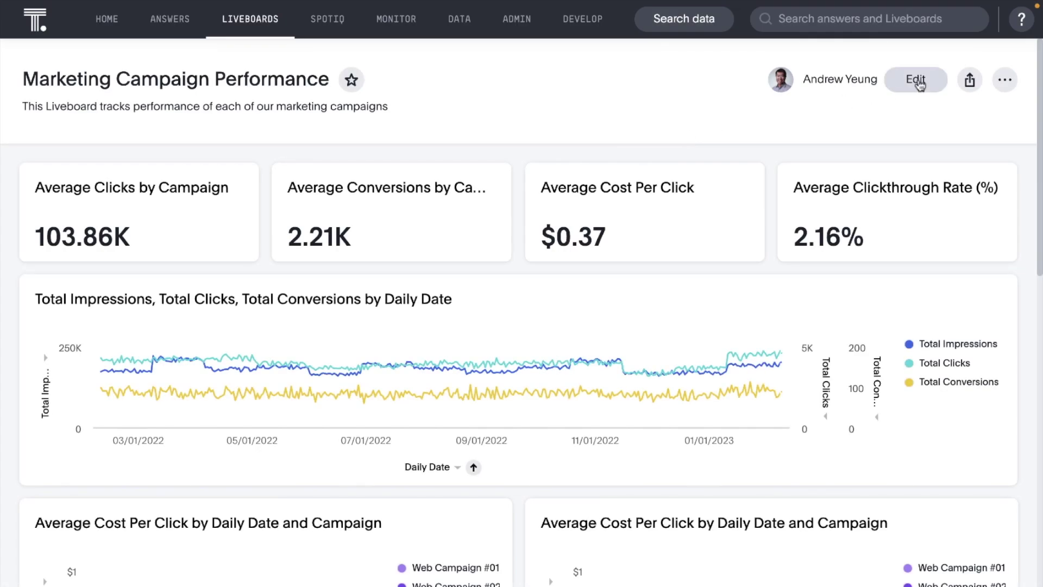
Switch the Marketing Campaign Performance Liveboard to edit mode and begin adding a filter
{"action": "left_click", "coordinate": [915, 77]}
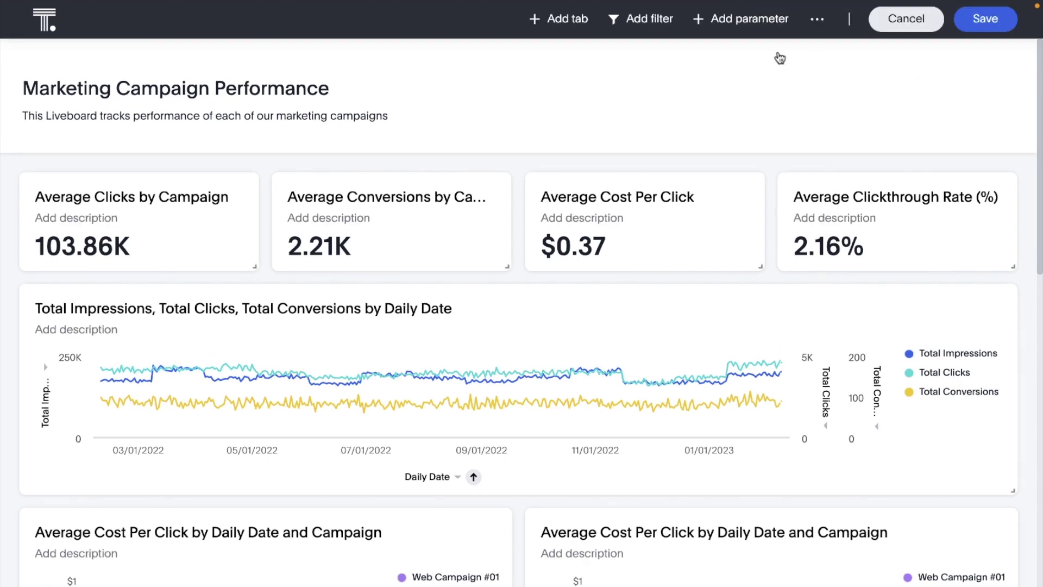
{"action": "left_click", "coordinate": [652, 30]}
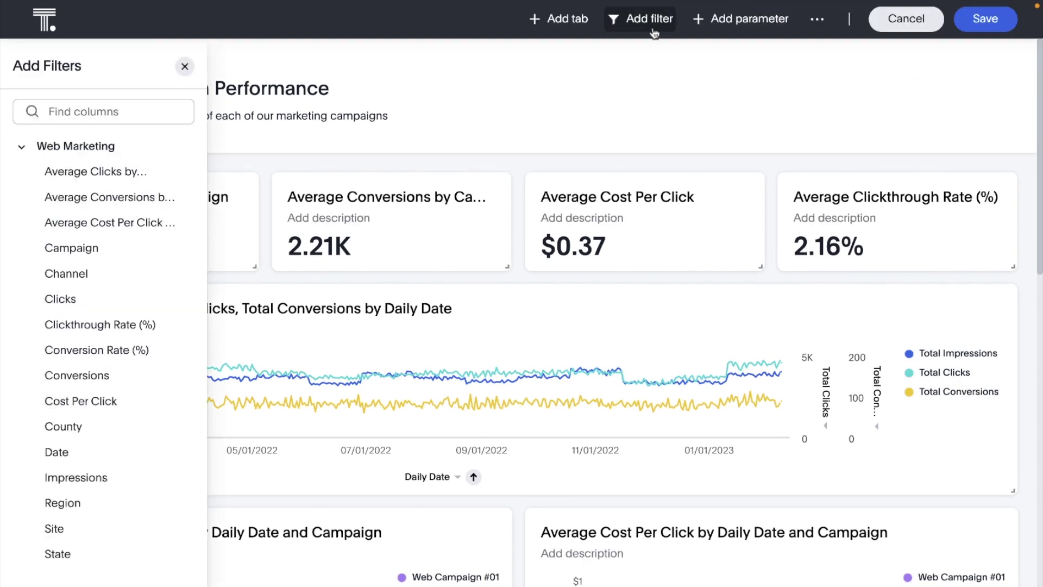
Add a mandatory Region filter to the Liveboard and save it
{"action": "left_click", "coordinate": [73, 501]}
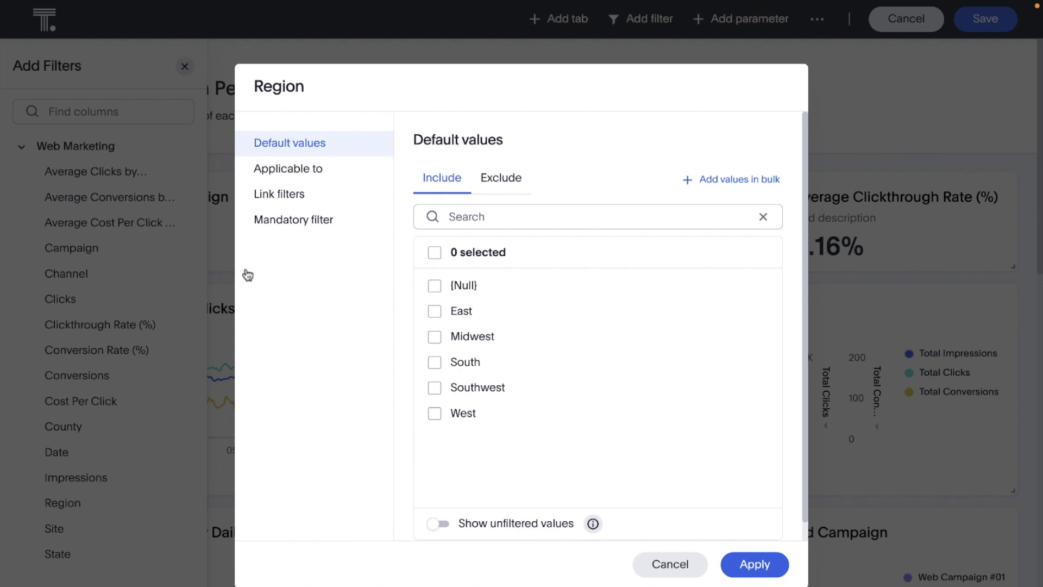
{"action": "left_click", "coordinate": [281, 221]}
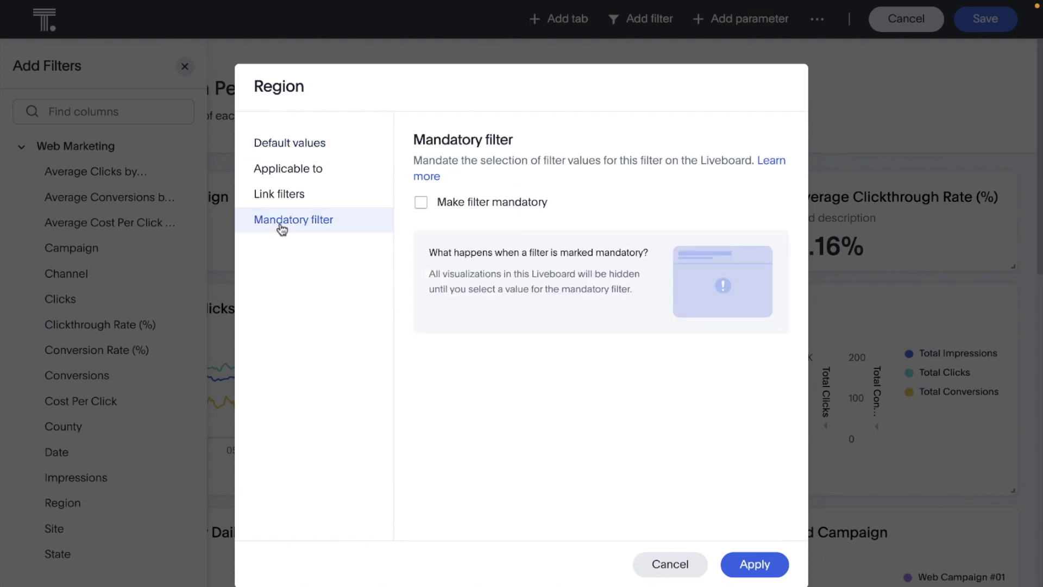
{"action": "left_click", "coordinate": [420, 205]}
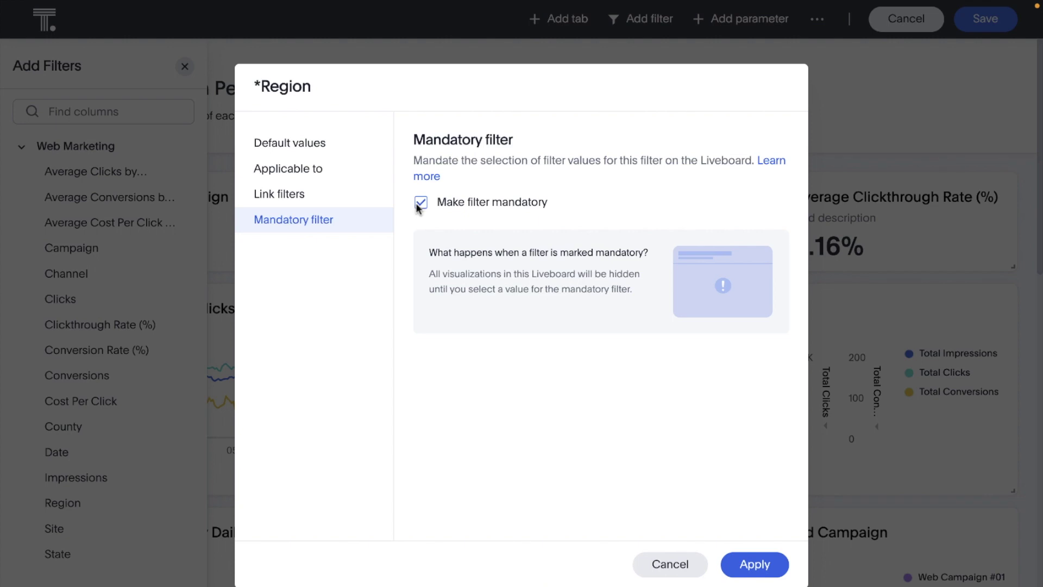
{"action": "left_click", "coordinate": [750, 563]}
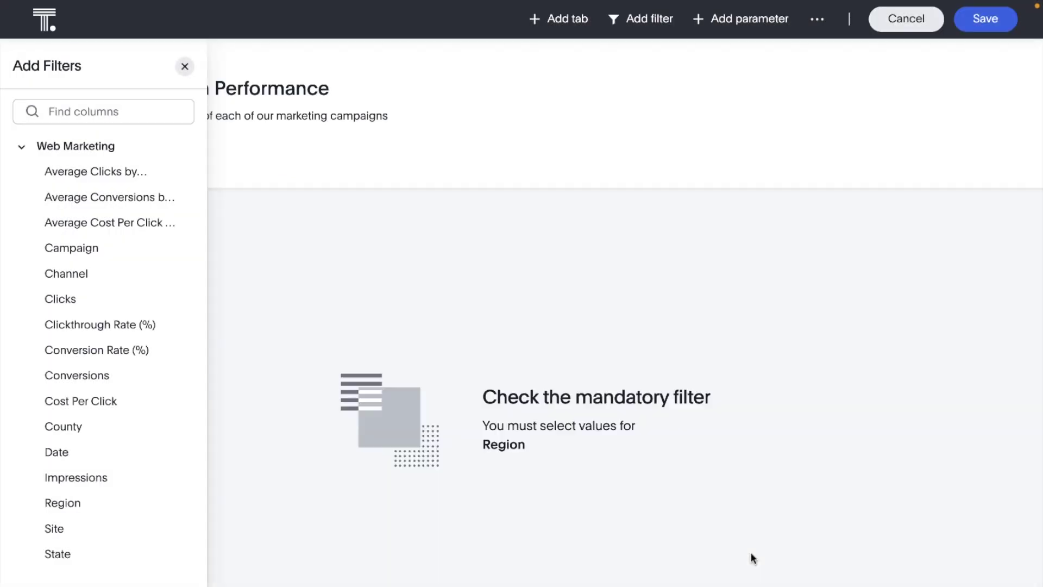
{"action": "left_click", "coordinate": [972, 19]}
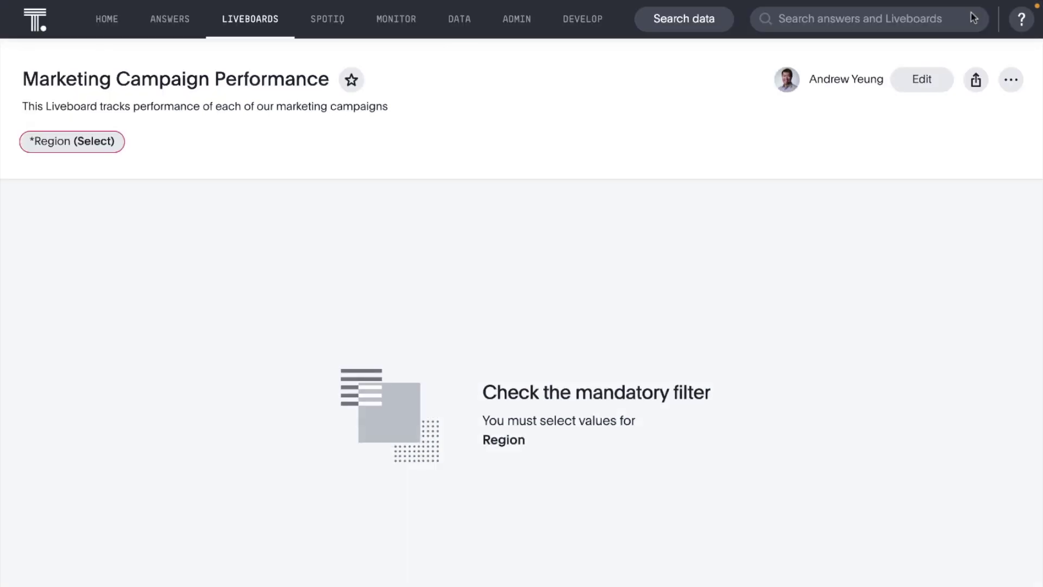
Set the Region filter to South, Southwest and West
{"action": "left_click", "coordinate": [97, 141]}
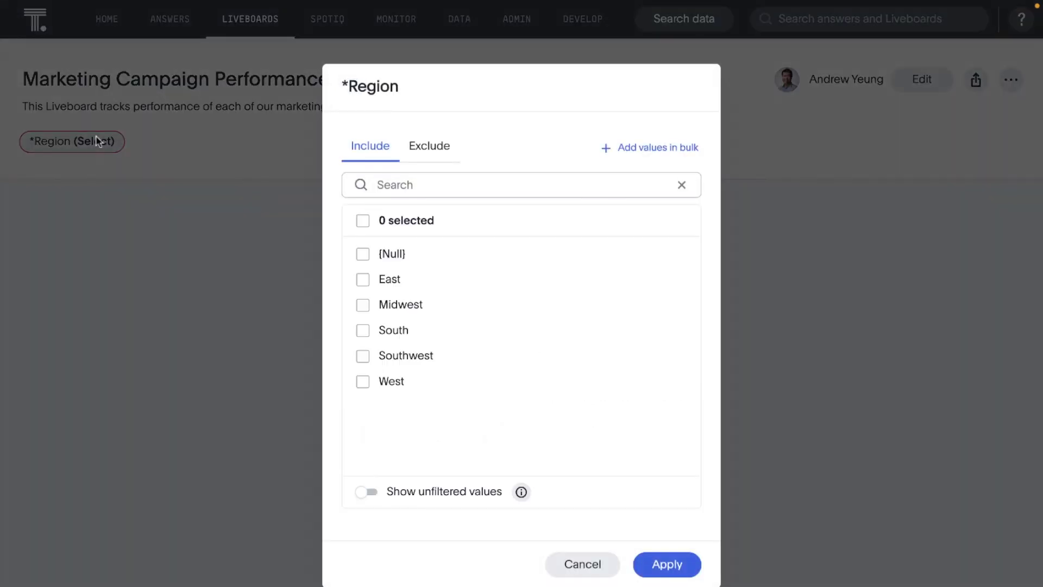
{"action": "left_click", "coordinate": [362, 331]}
{"action": "left_click", "coordinate": [363, 356]}
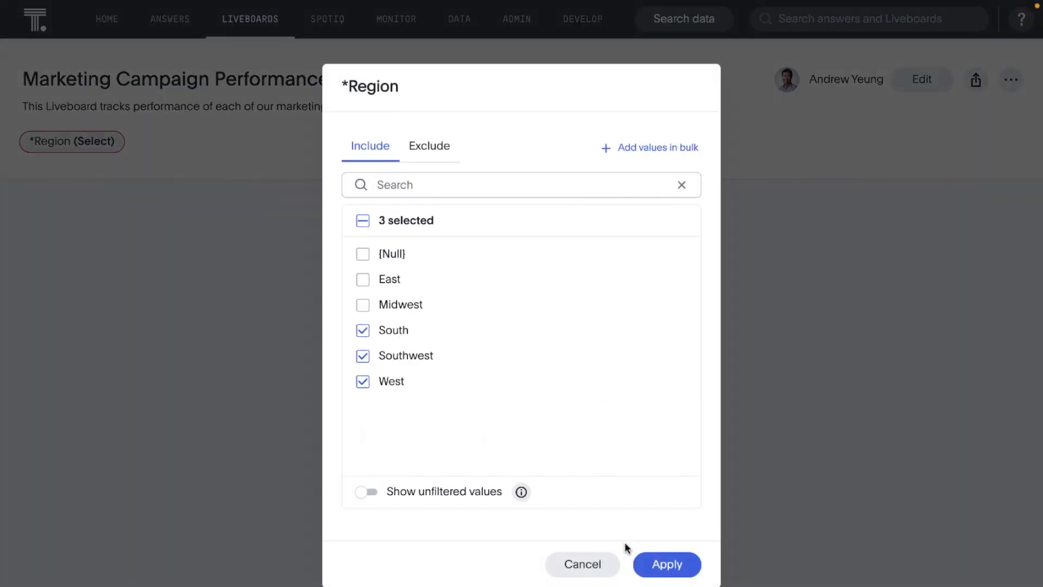
{"action": "left_click", "coordinate": [669, 569]}
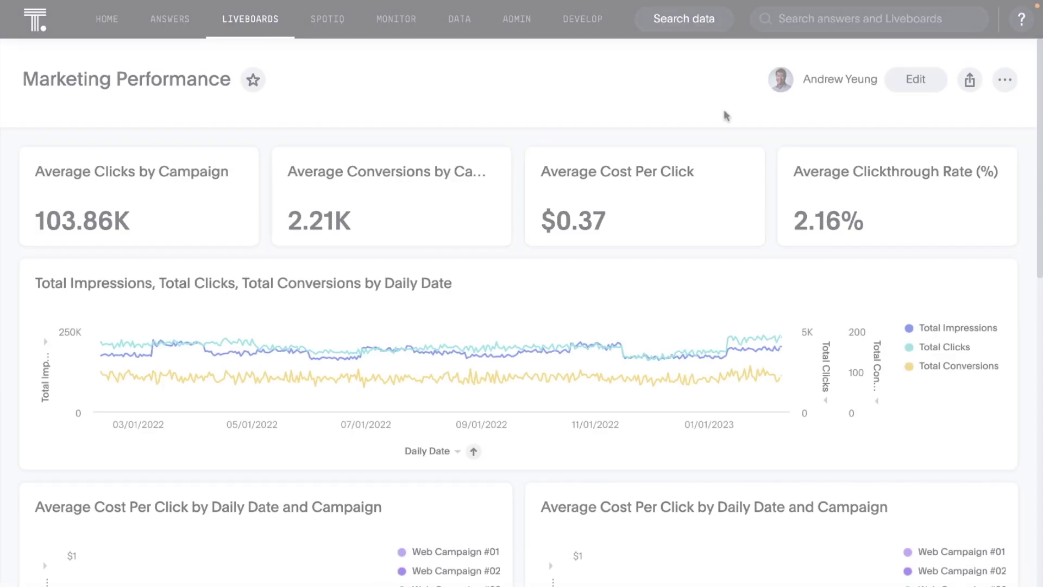
Rename the Liveboard 'Marketing Campaign Performance' with a description about tracking each marketing campaign's performance
{"action": "left_click", "coordinate": [1004, 79]}
{"action": "left_click", "coordinate": [981, 108]}
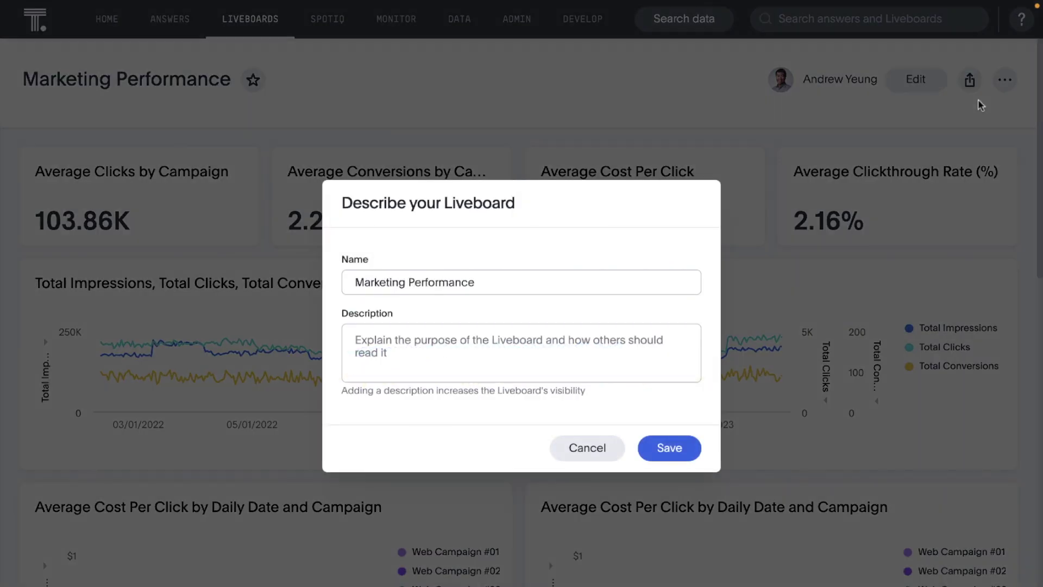
{"action": "left_click", "coordinate": [407, 283]}
{"action": "type", "text": "Campaign"}
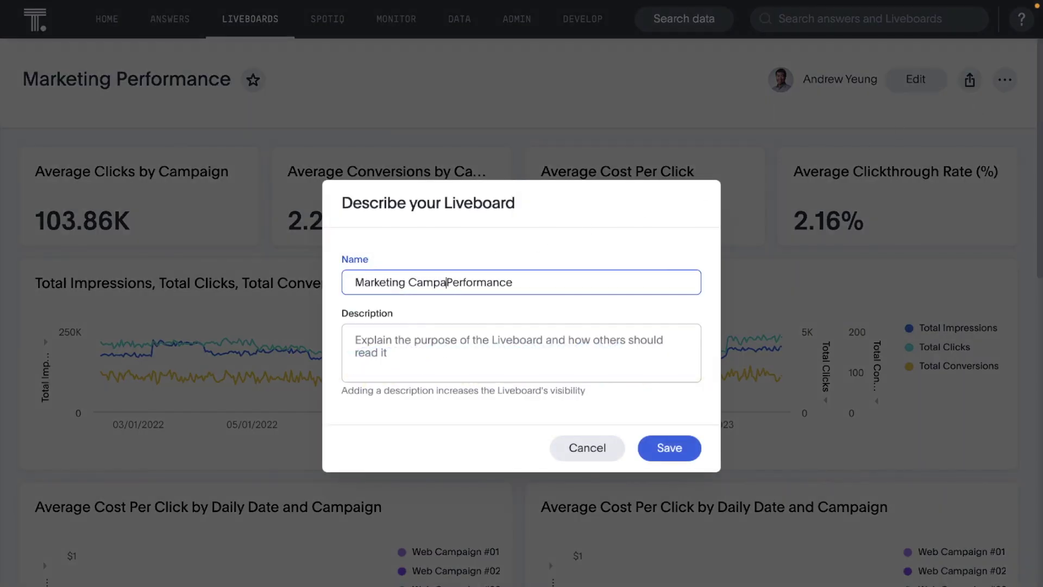
{"action": "left_click", "coordinate": [388, 341]}
{"action": "type", "text": "T"}
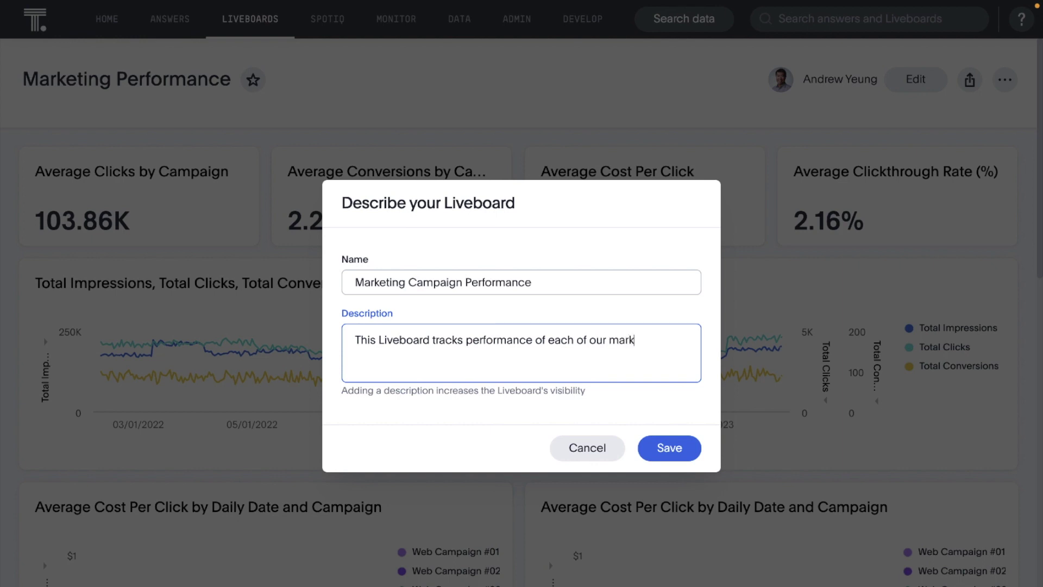
{"action": "type", "text": "paigns"}
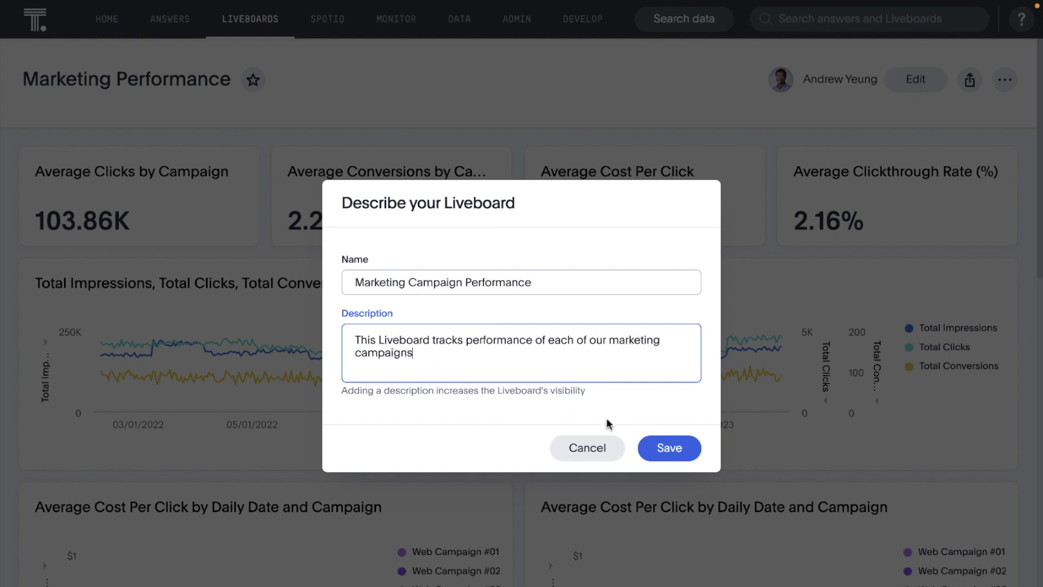
{"action": "left_click", "coordinate": [659, 445]}
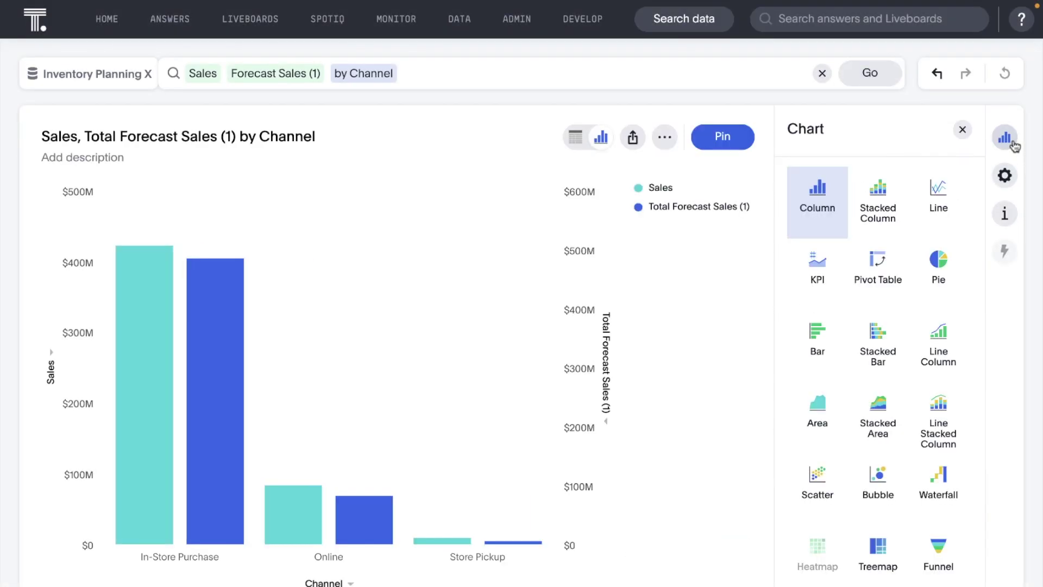
Make the answer a pivot table with Total Forecast Sales (1) as a second measure, measures shown as rows
{"action": "left_click", "coordinate": [890, 271]}
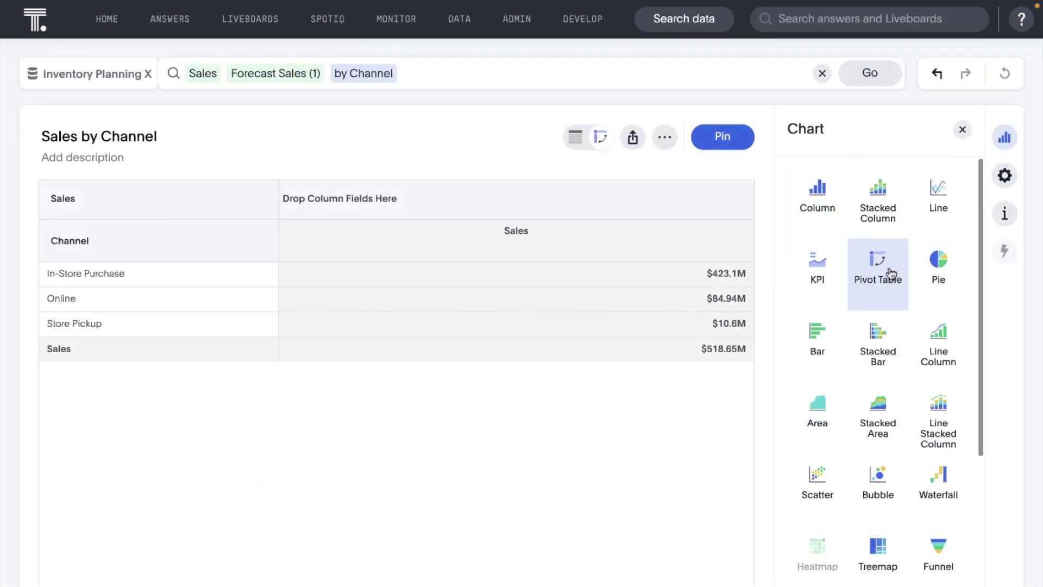
{"action": "left_click", "coordinate": [962, 130]}
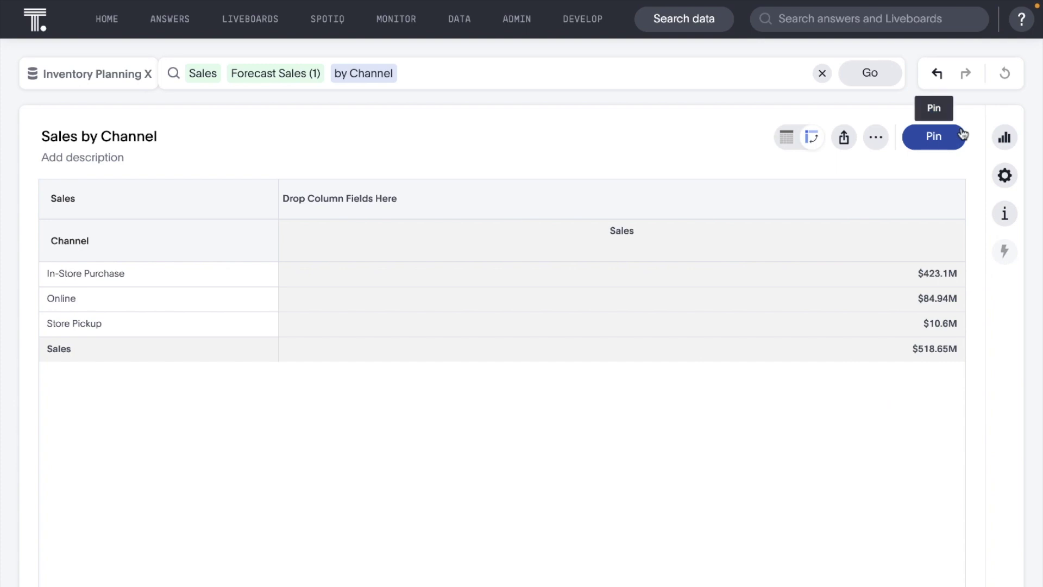
{"action": "left_click", "coordinate": [1004, 175]}
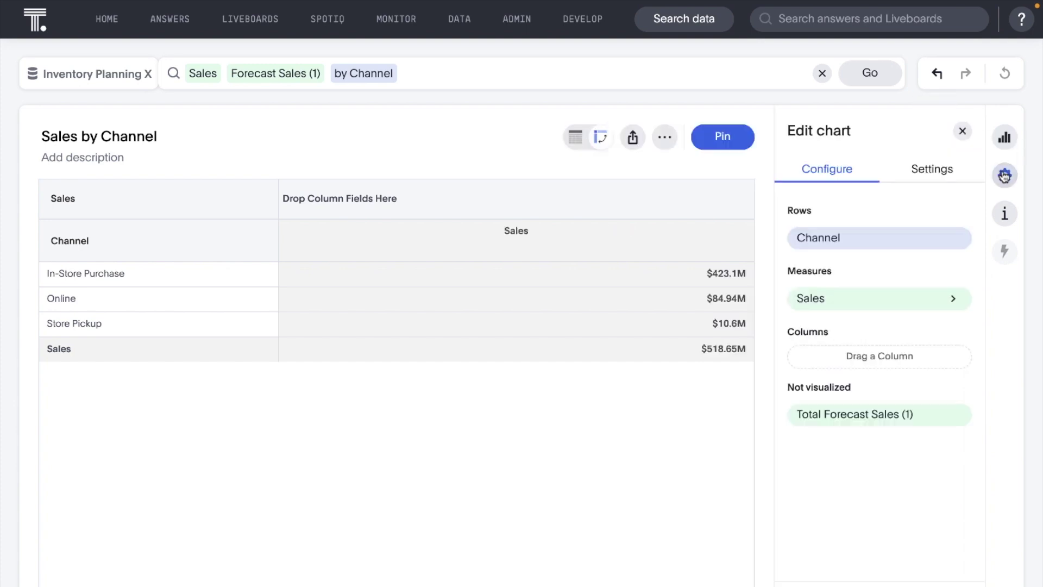
{"action": "left_click_drag", "start_coordinate": [872, 414], "coordinate": [876, 317]}
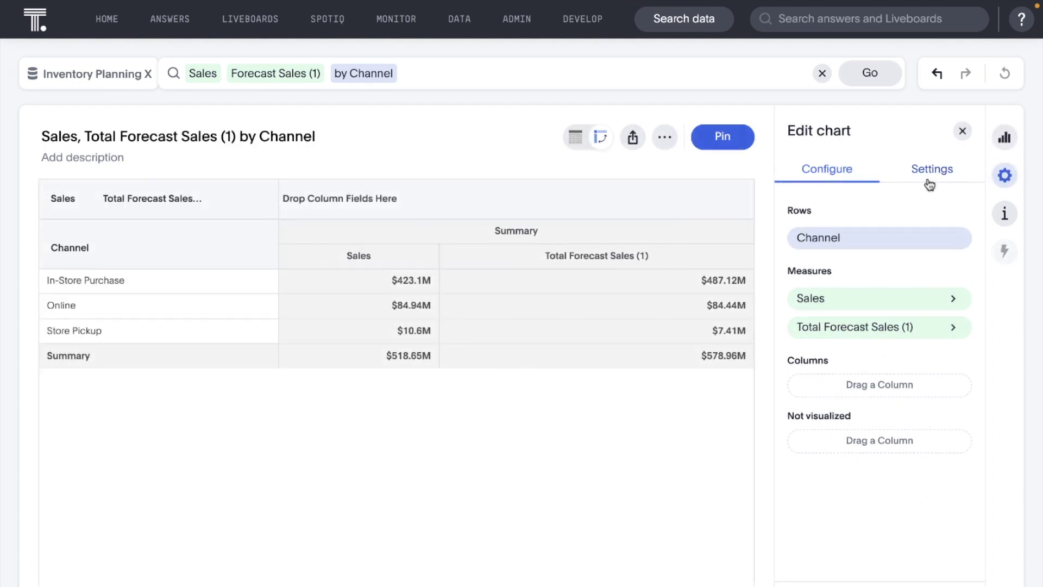
{"action": "left_click", "coordinate": [929, 186]}
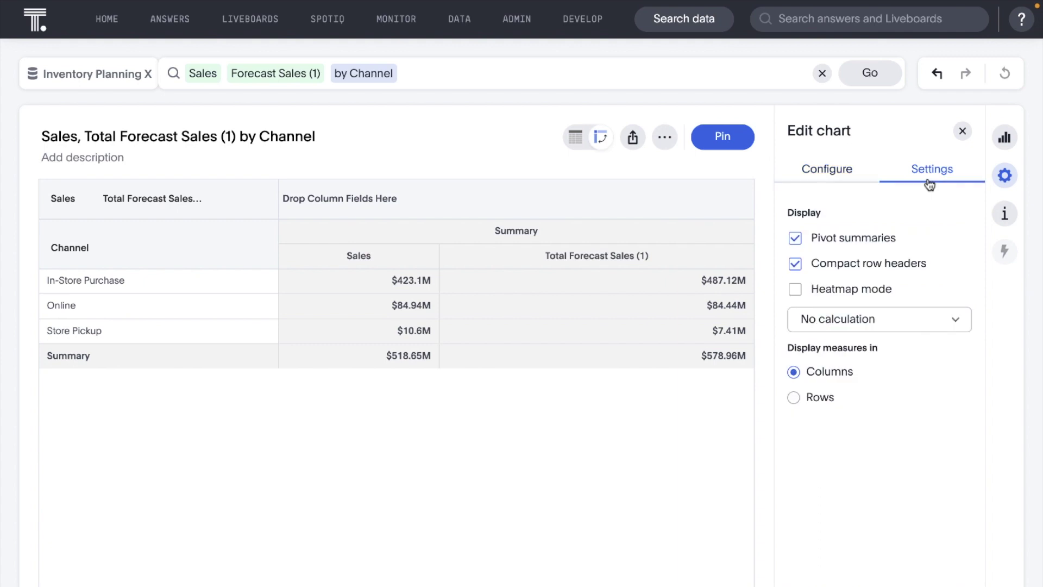
{"action": "left_click", "coordinate": [815, 404]}
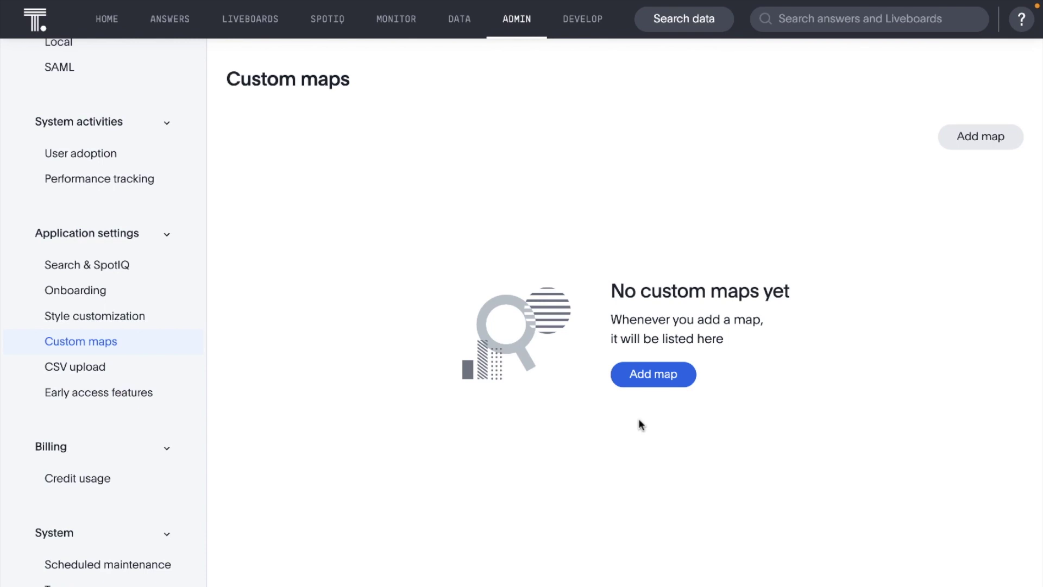
Add custom map 'Combined US and Canada regions' from US+canada.json with property key 'name'
{"action": "left_click", "coordinate": [647, 379]}
{"action": "left_click", "coordinate": [396, 166]}
{"action": "type", "text": "Combined US and Ca"}
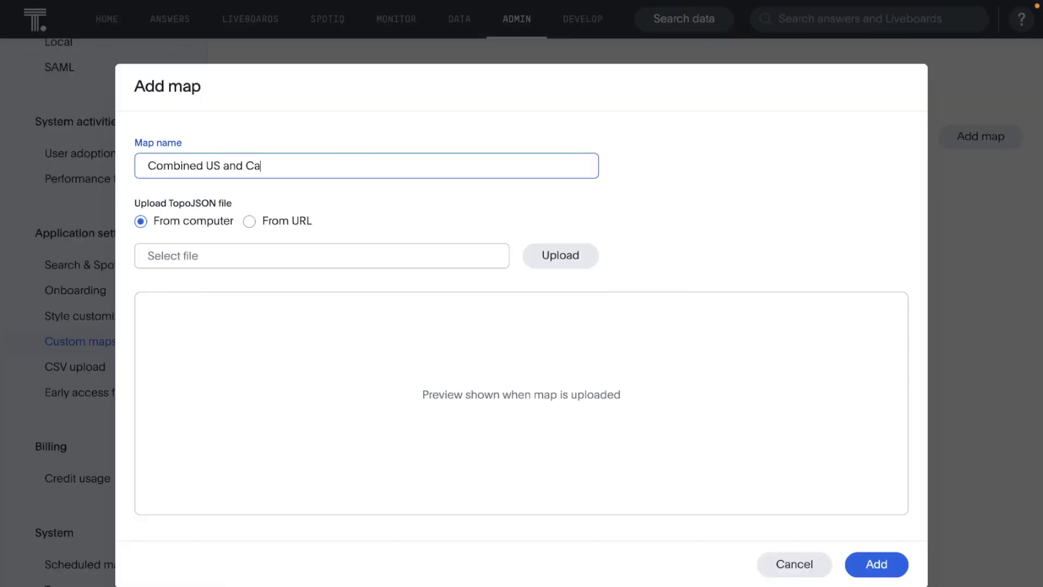
{"action": "type", "text": "nada regions"}
{"action": "left_click", "coordinate": [538, 248]}
{"action": "left_click", "coordinate": [360, 259]}
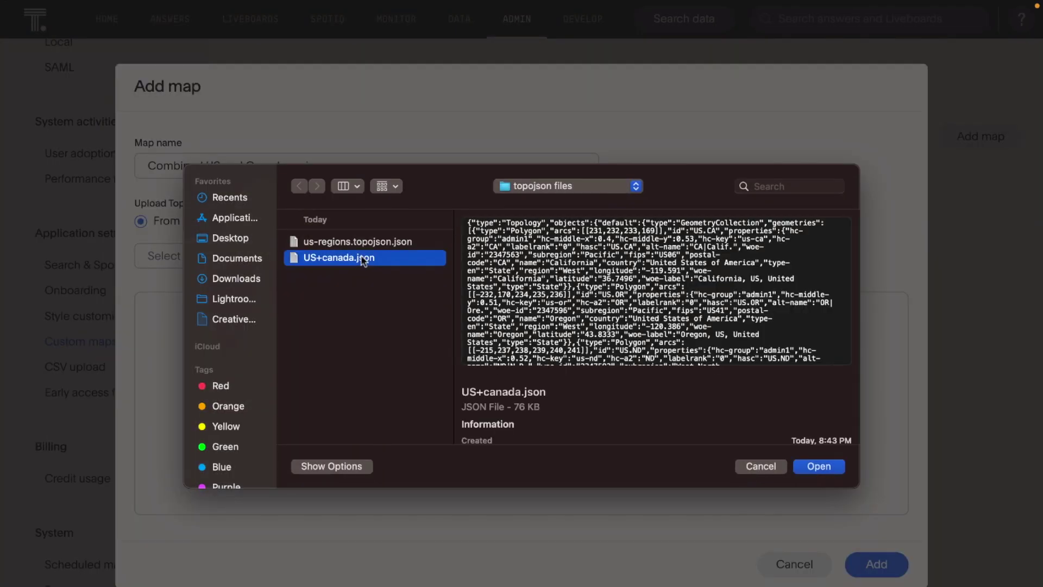
{"action": "left_click", "coordinate": [818, 466]}
{"action": "left_click", "coordinate": [467, 322]}
{"action": "scroll", "coordinate": [384, 396], "scroll_direction": "down", "scroll_amount": 3}
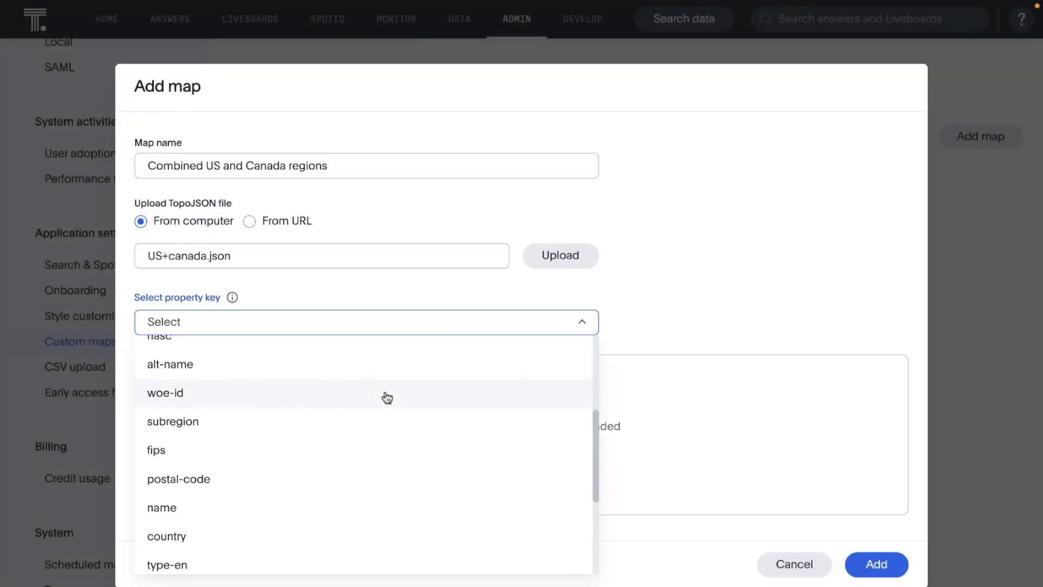
{"action": "left_click", "coordinate": [291, 503]}
{"action": "left_click", "coordinate": [878, 563]}
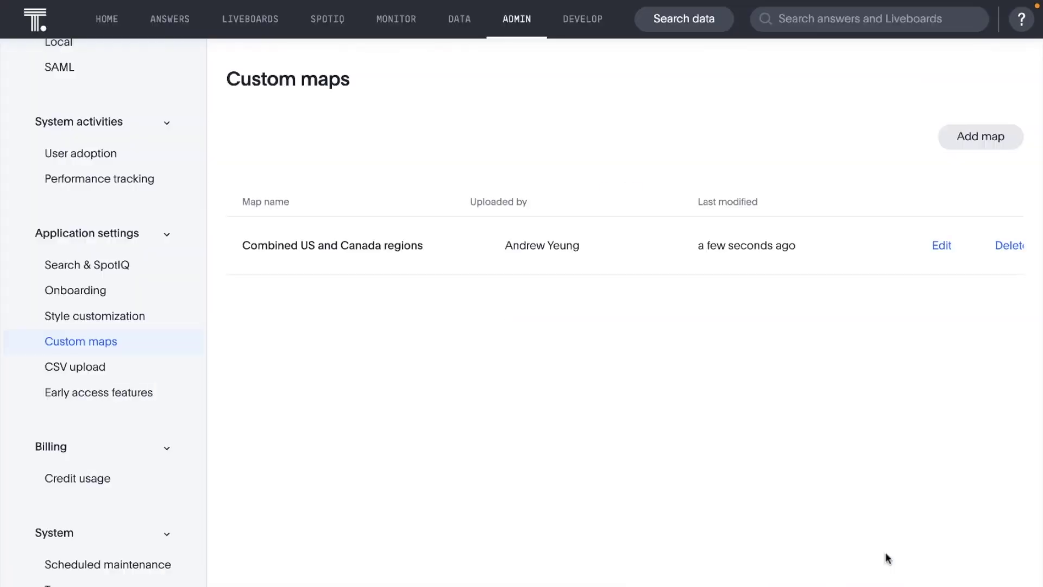
{"action": "left_click", "coordinate": [461, 29]}
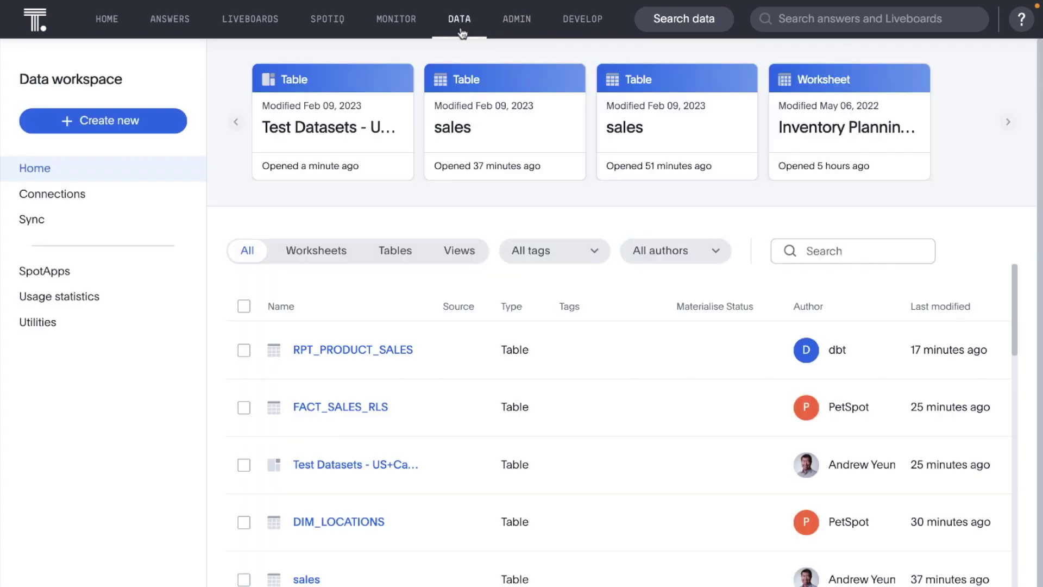
Set the States column of Test Datasets - US+Canada to the Combined US and Canada custom map, and save
{"action": "left_click", "coordinate": [363, 464]}
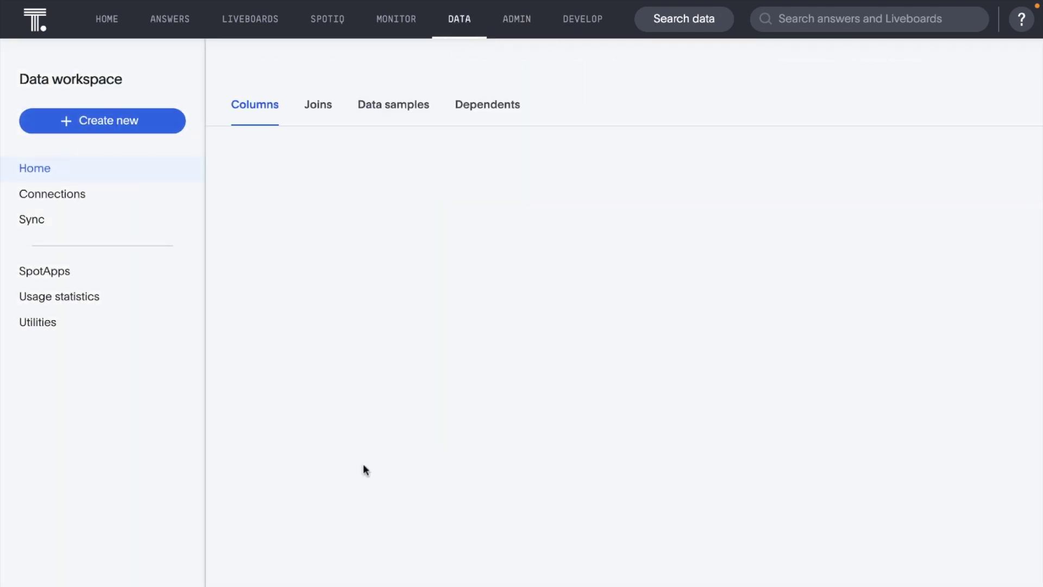
{"action": "scroll", "coordinate": [714, 275], "scroll_direction": "right", "scroll_amount": 10}
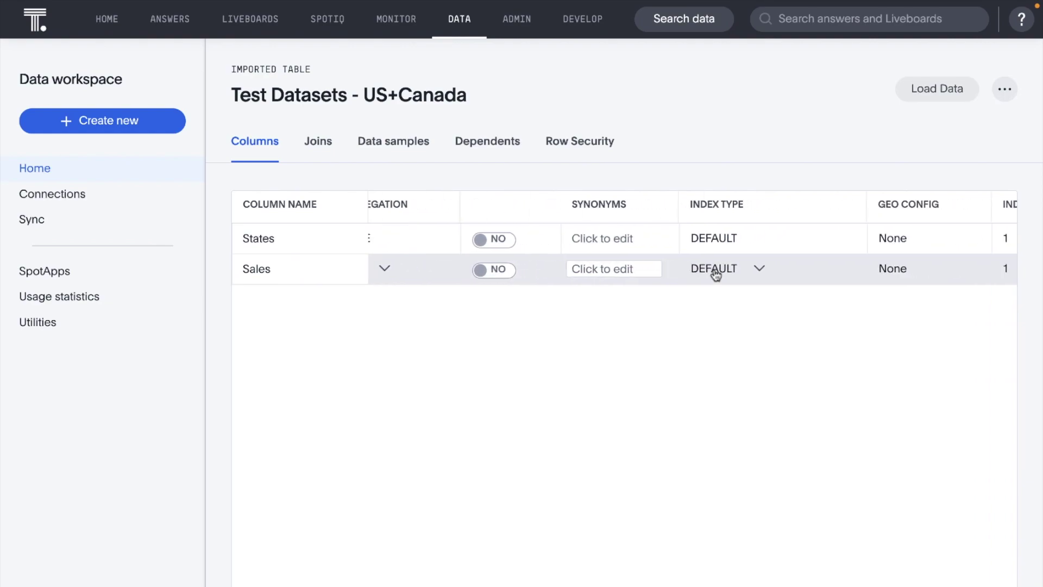
{"action": "left_click", "coordinate": [736, 244]}
{"action": "left_click", "coordinate": [389, 400]}
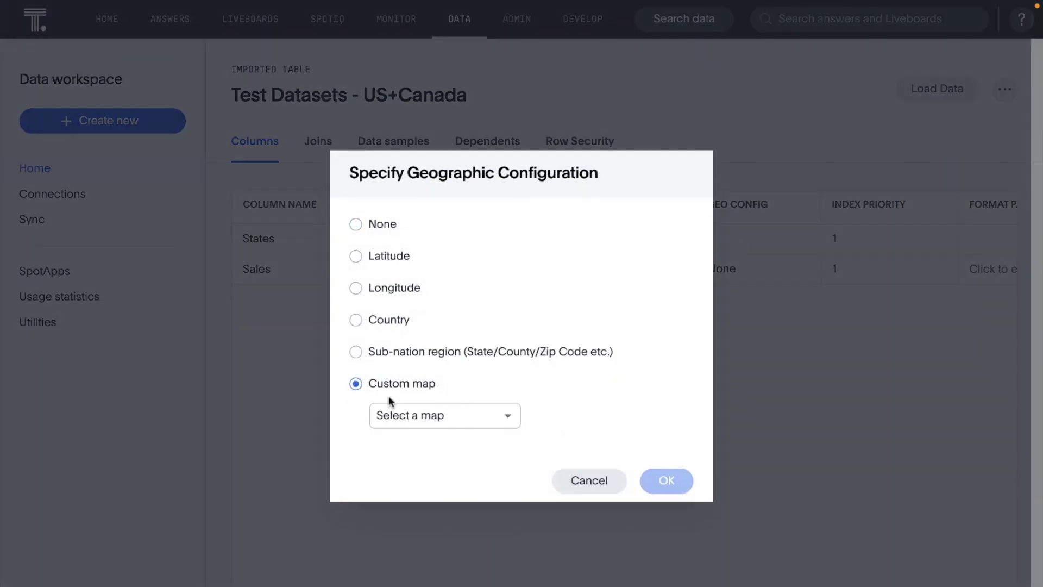
{"action": "left_click", "coordinate": [413, 415]}
{"action": "left_click", "coordinate": [429, 449]}
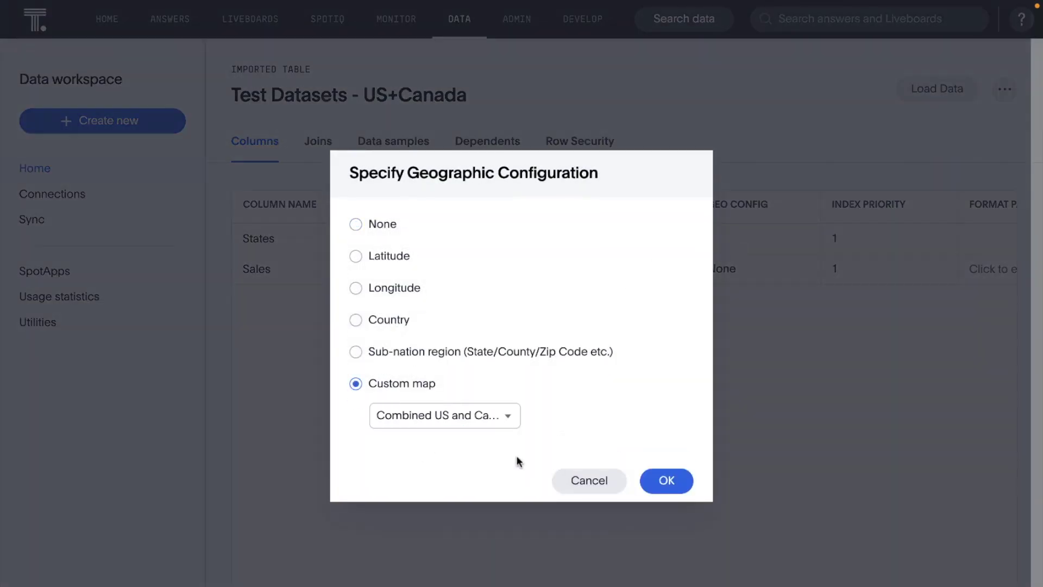
{"action": "left_click", "coordinate": [666, 480]}
{"action": "left_click", "coordinate": [797, 93]}
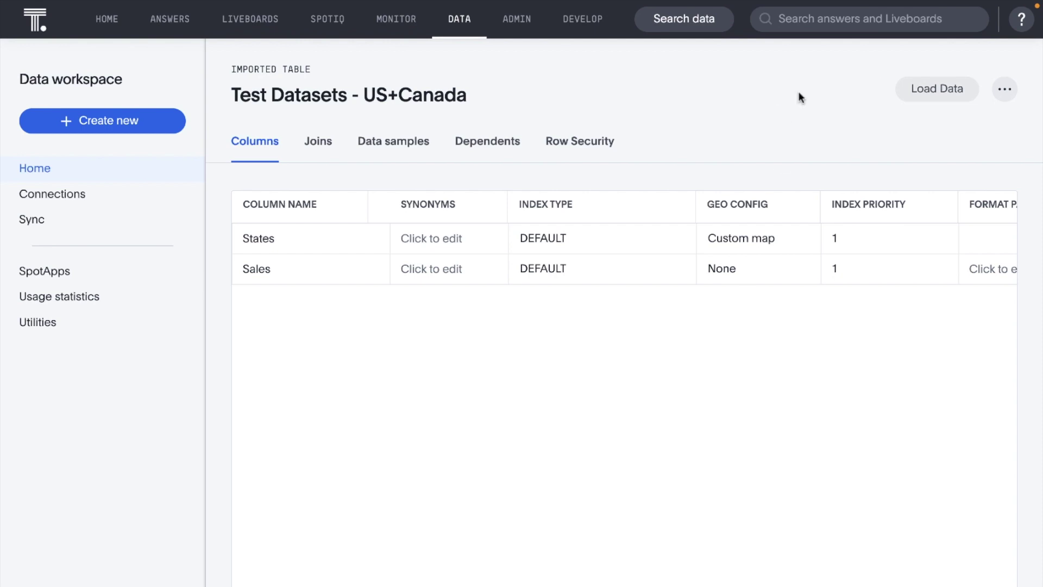
Search Sales by States and run it to chart sales on the map
{"action": "left_click", "coordinate": [655, 26]}
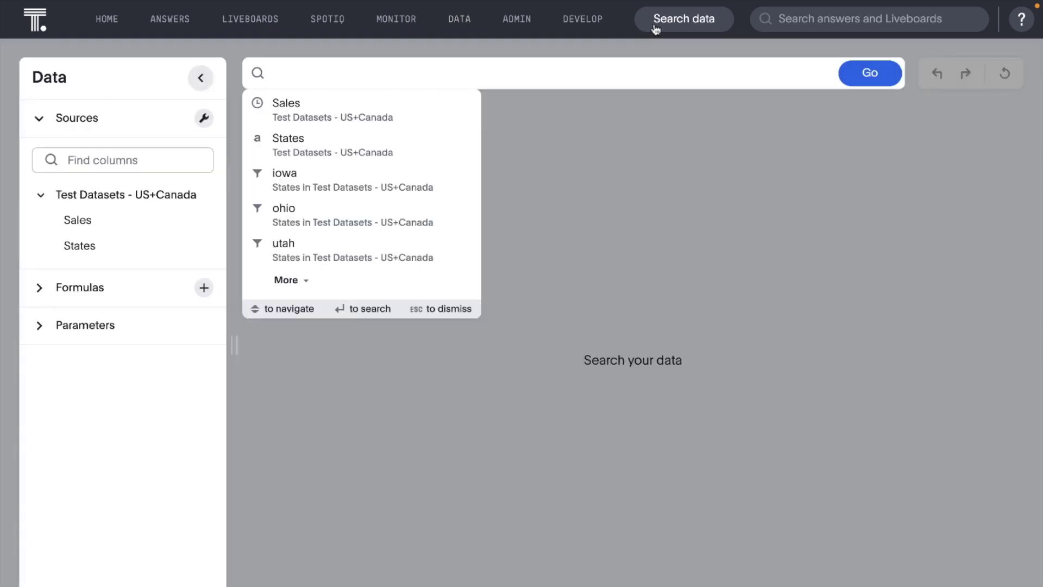
{"action": "left_click", "coordinate": [288, 108]}
{"action": "left_click", "coordinate": [360, 105]}
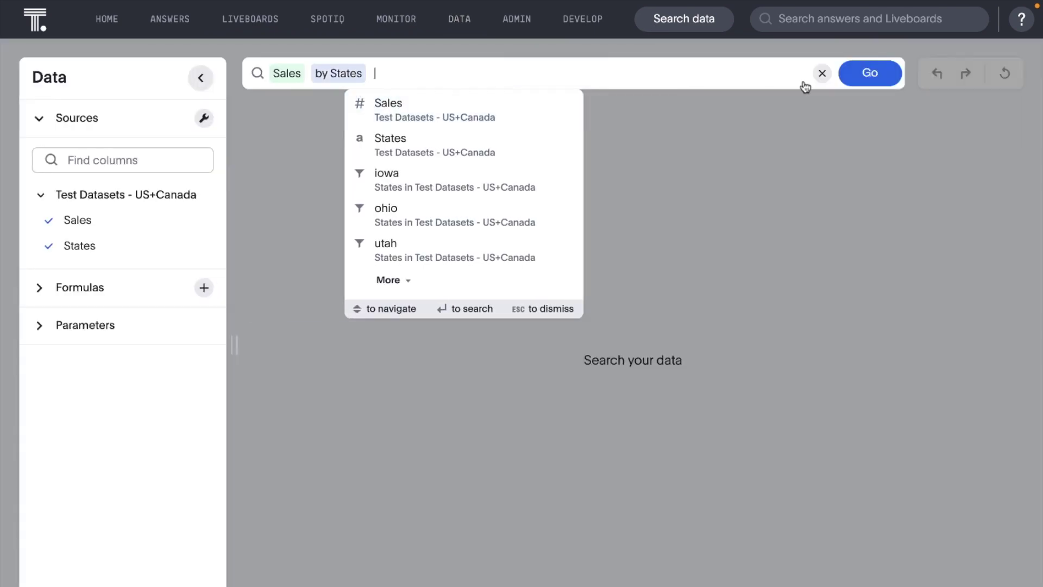
{"action": "left_click", "coordinate": [856, 81]}
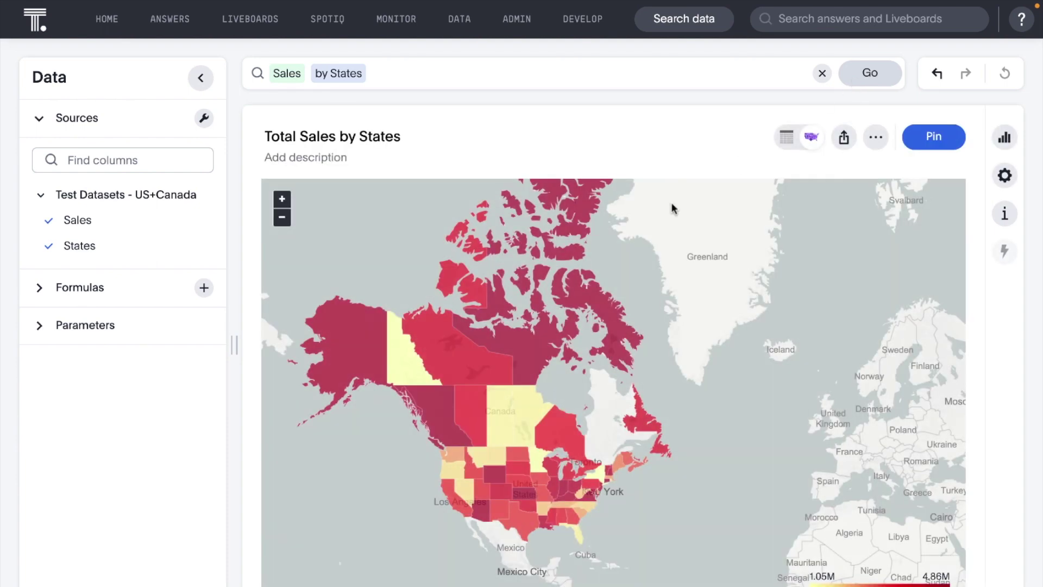
{"action": "mouse_move", "coordinate": [535, 302]}
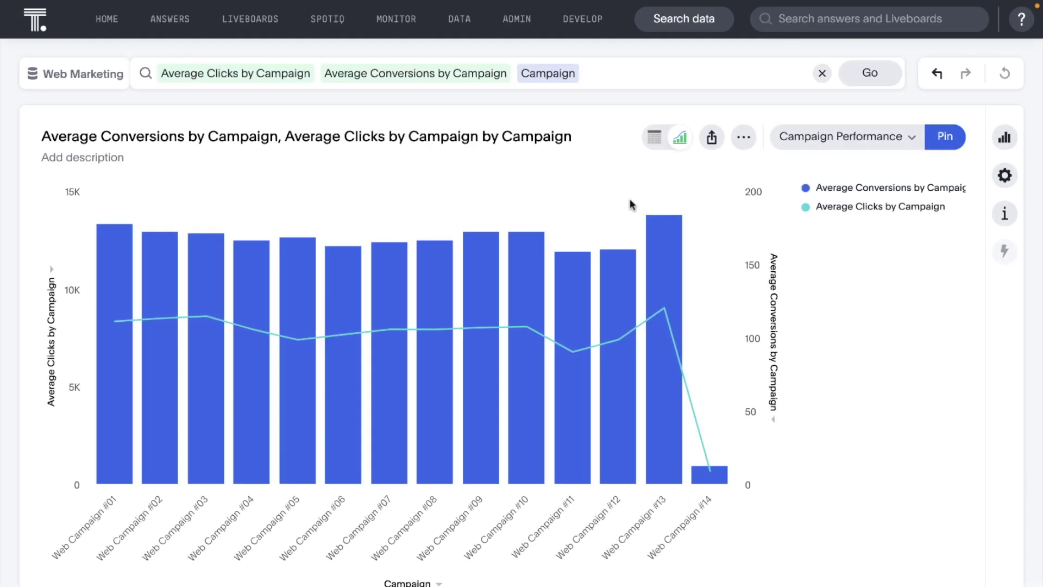
Turn on All labels in the campaign chart's settings so every value is labelled
{"action": "left_click", "coordinate": [993, 184]}
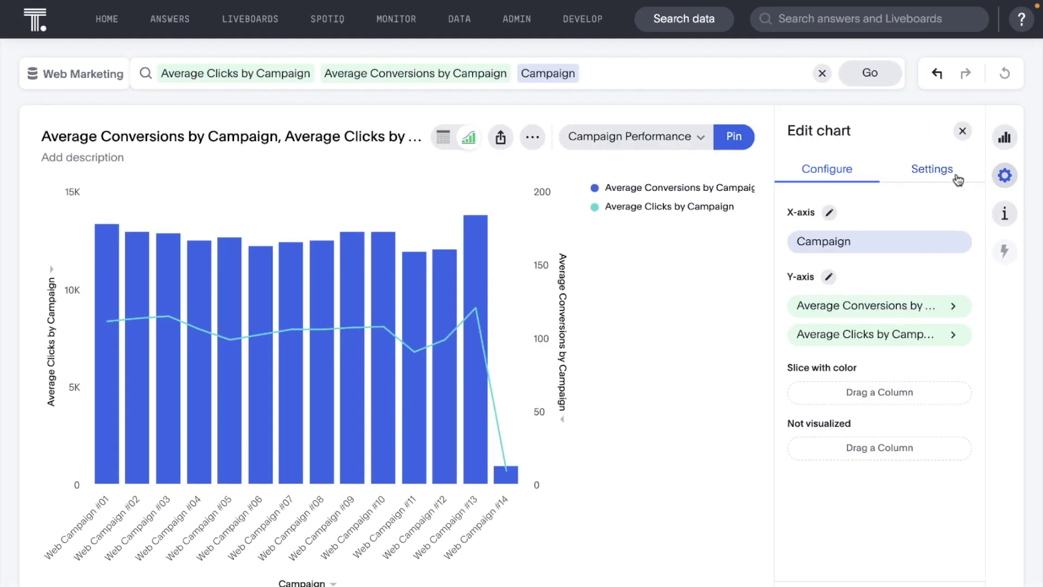
{"action": "left_click", "coordinate": [944, 178]}
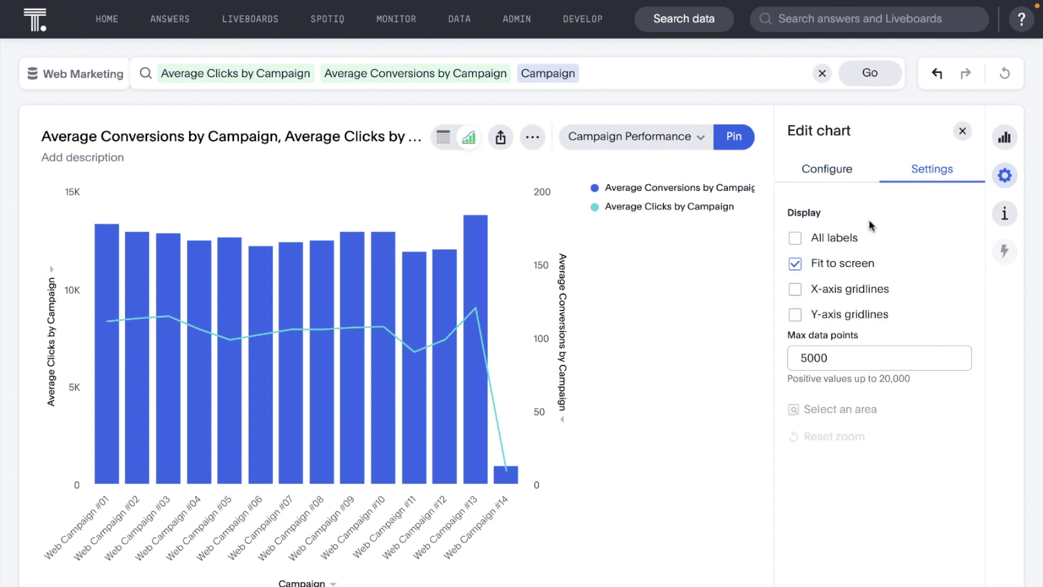
{"action": "left_click", "coordinate": [848, 241]}
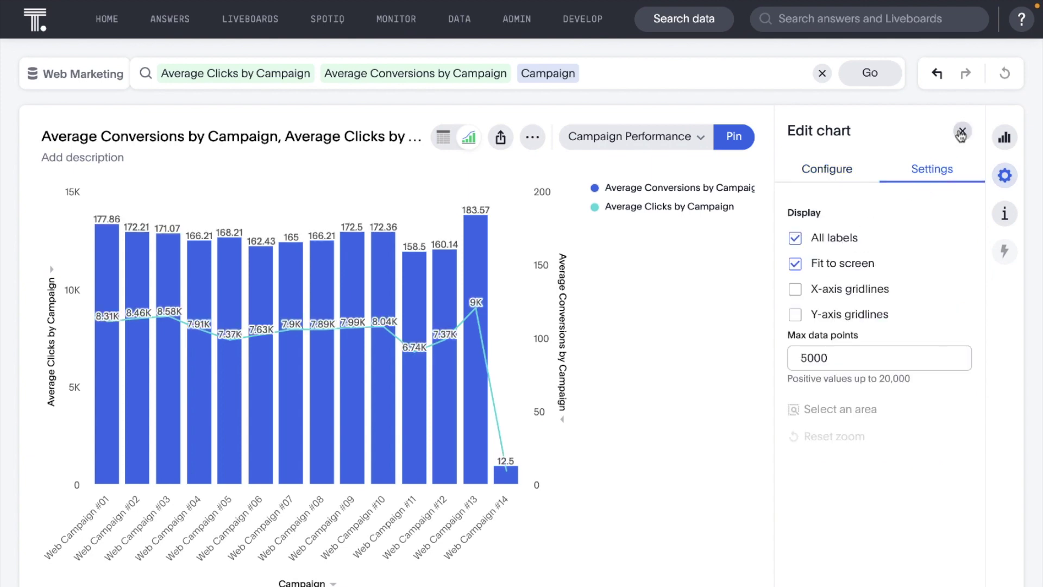
{"action": "left_click", "coordinate": [962, 130]}
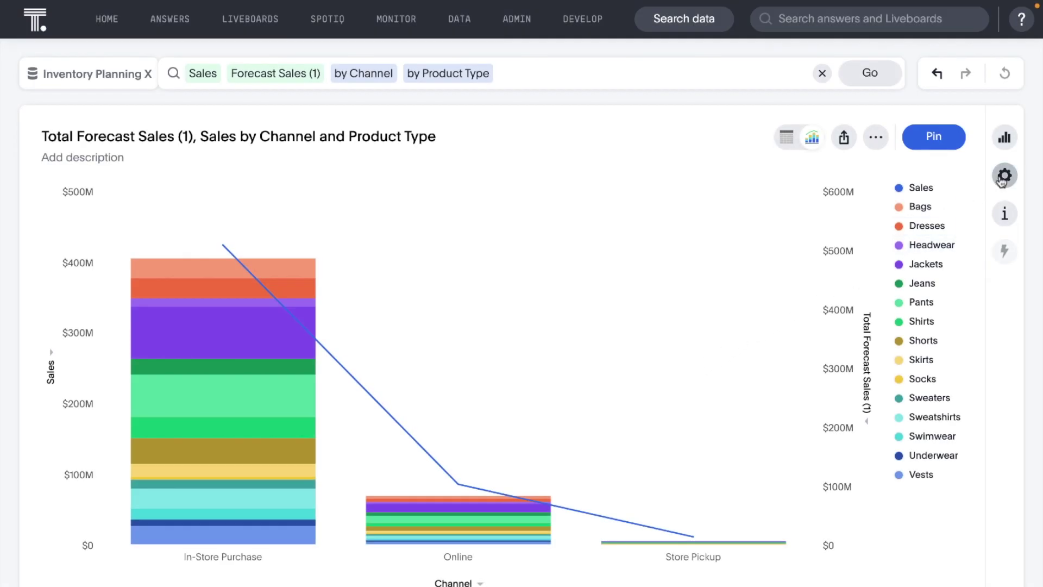
Put Product Type on the forecast chart's x-axis, move Sales above Total Forecast Sales (1), and apply
{"action": "left_click_drag", "start_coordinate": [872, 401], "coordinate": [871, 424]}
{"action": "left_click_drag", "start_coordinate": [875, 347], "coordinate": [875, 299]}
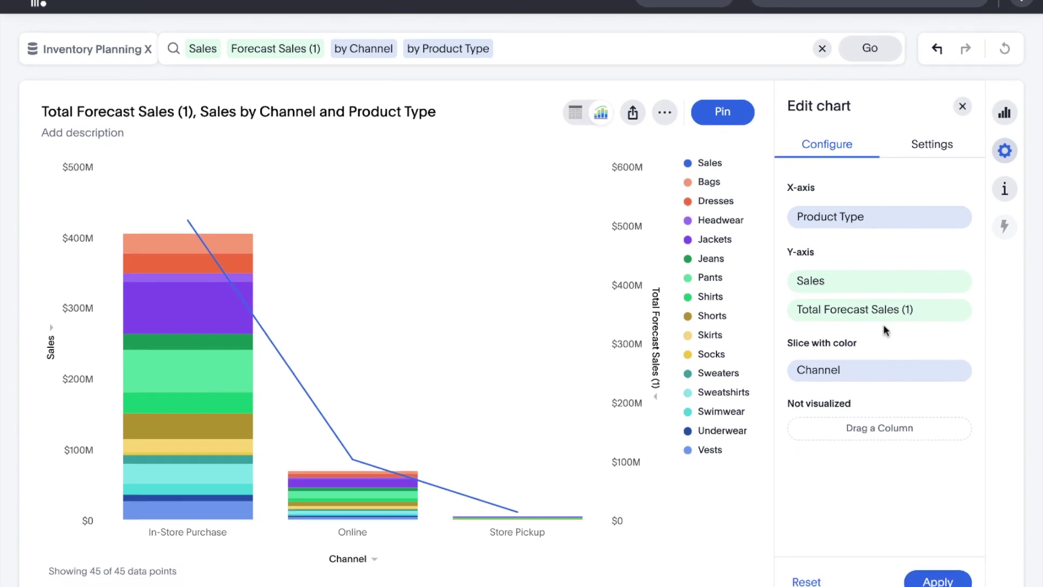
{"action": "left_click", "coordinate": [928, 560]}
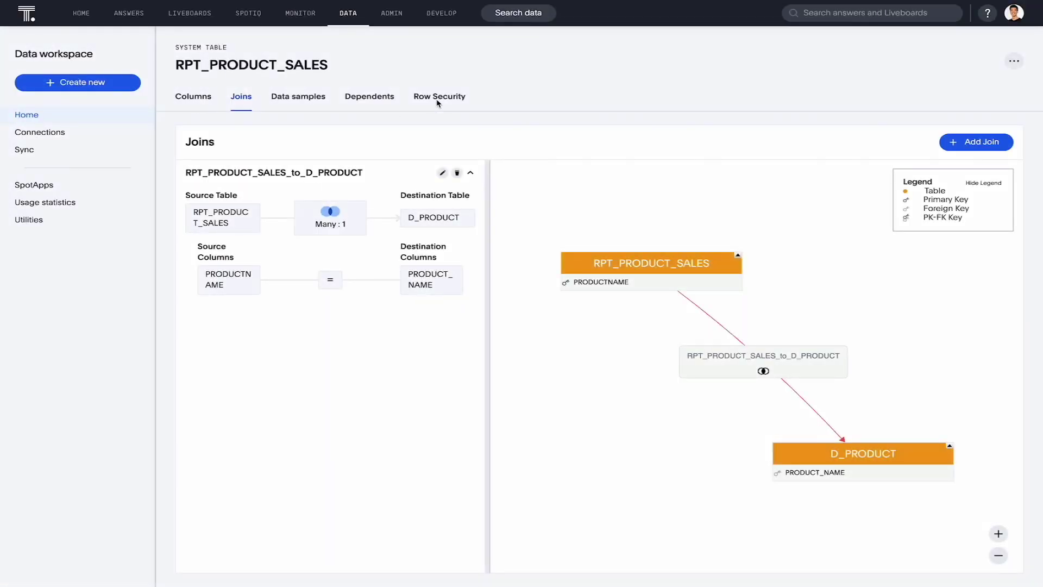
Delete the rls_rules and joins_with sections from the RPT_PRODUCT_SALES TML and publish
{"action": "left_click", "coordinate": [445, 101]}
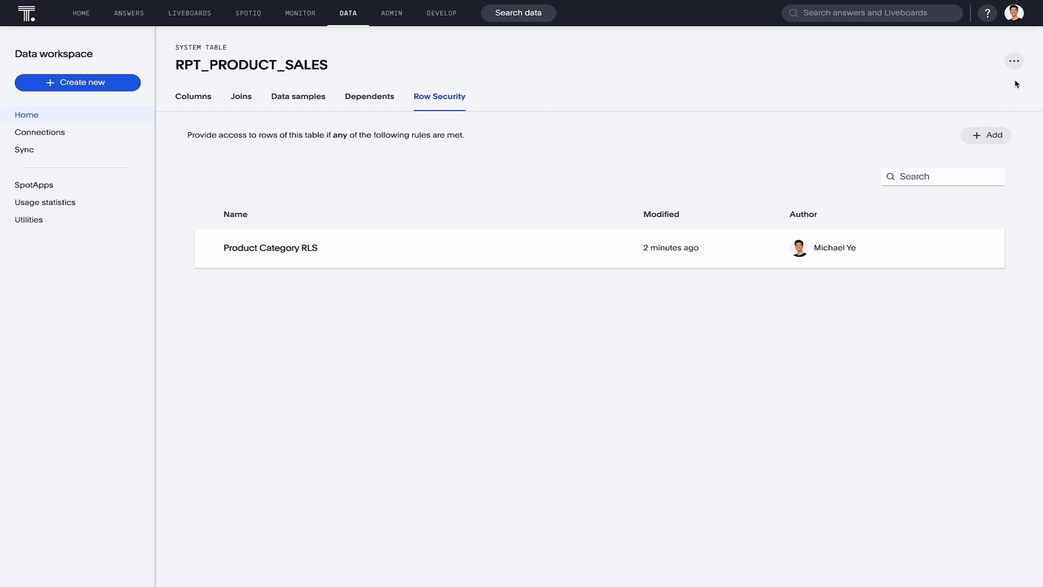
{"action": "left_click", "coordinate": [1013, 61]}
{"action": "left_click", "coordinate": [940, 171]}
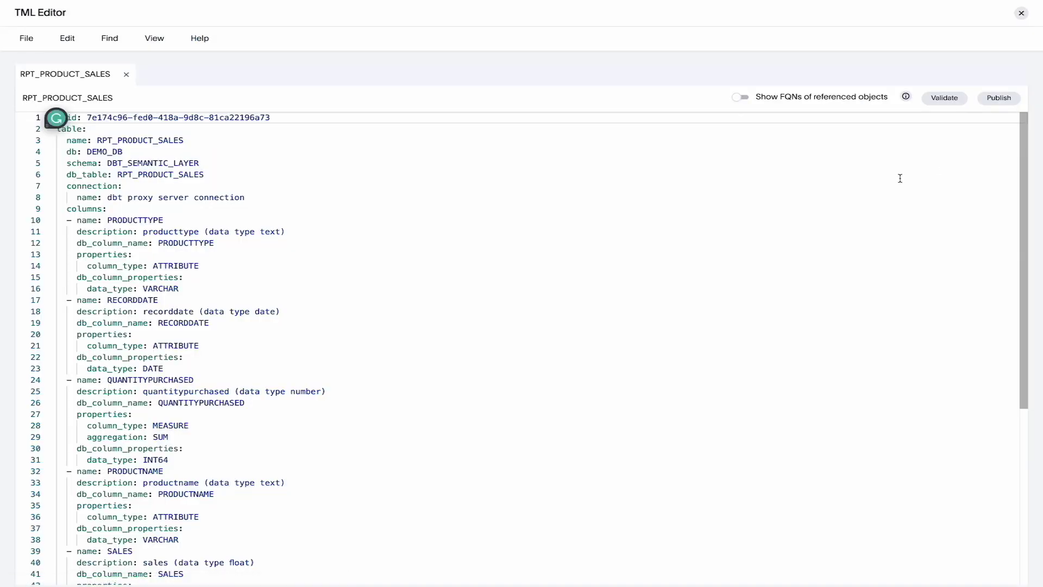
{"action": "scroll", "coordinate": [449, 359], "scroll_direction": "down", "scroll_amount": 5}
{"action": "left_click_drag", "start_coordinate": [70, 363], "coordinate": [56, 576]}
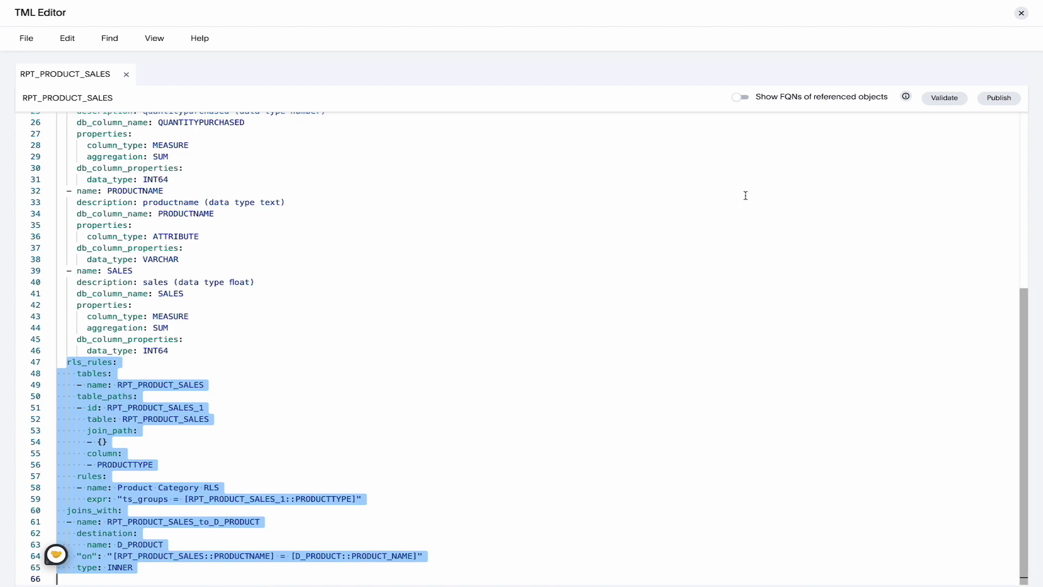
{"action": "key", "text": "Delete"}
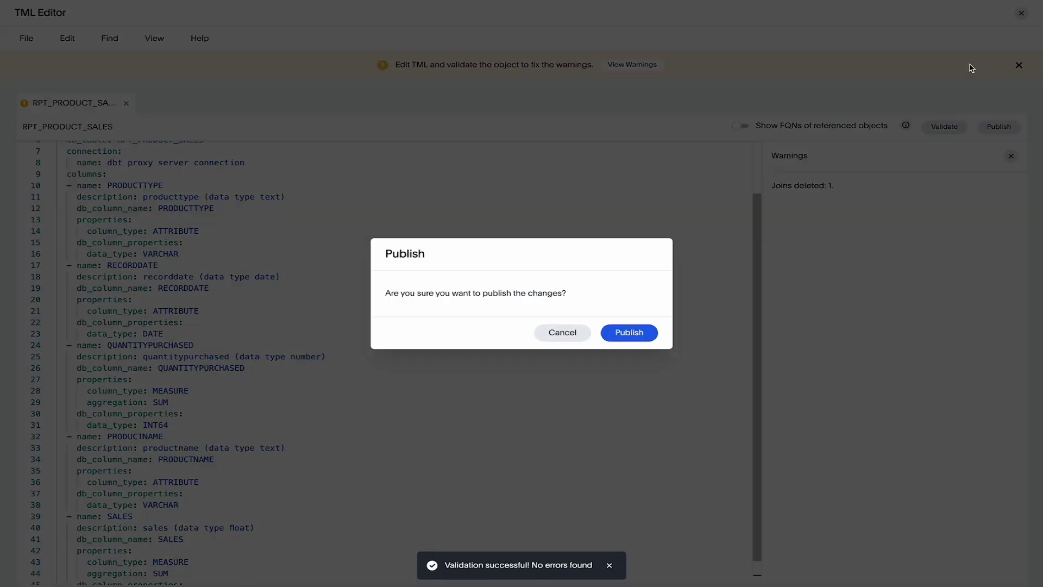
{"action": "left_click", "coordinate": [648, 334]}
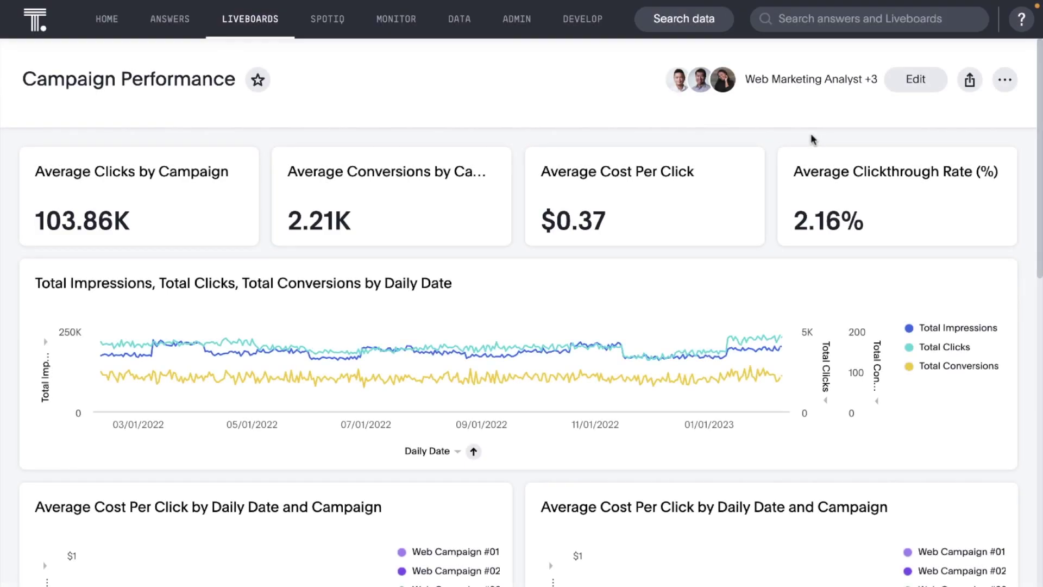
Open the Campaign Performance Liveboard TML, select the Web Marketing reference, and turn on Show FQNs
{"action": "left_click", "coordinate": [1003, 81]}
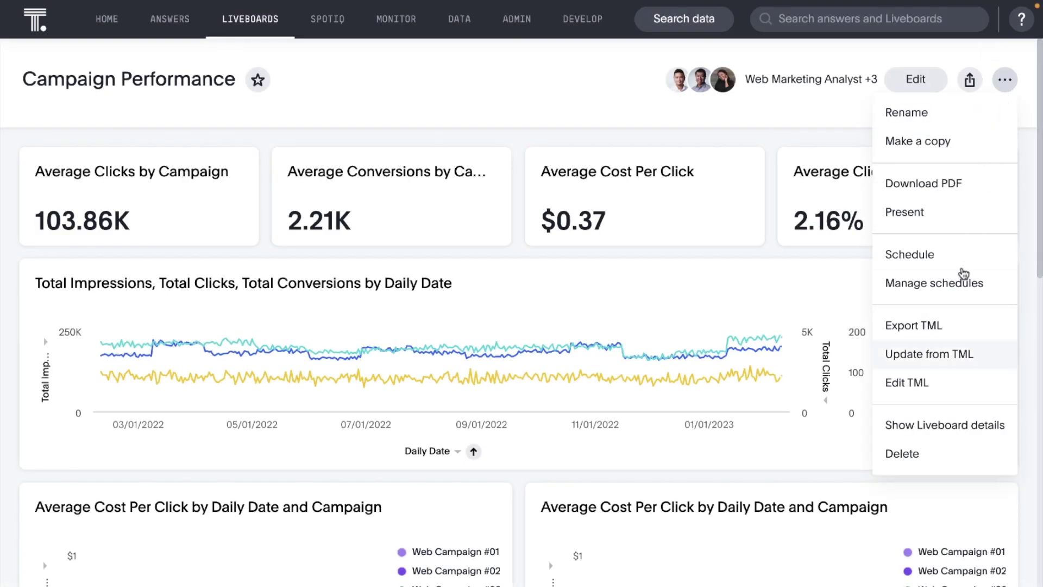
{"action": "left_click", "coordinate": [938, 383]}
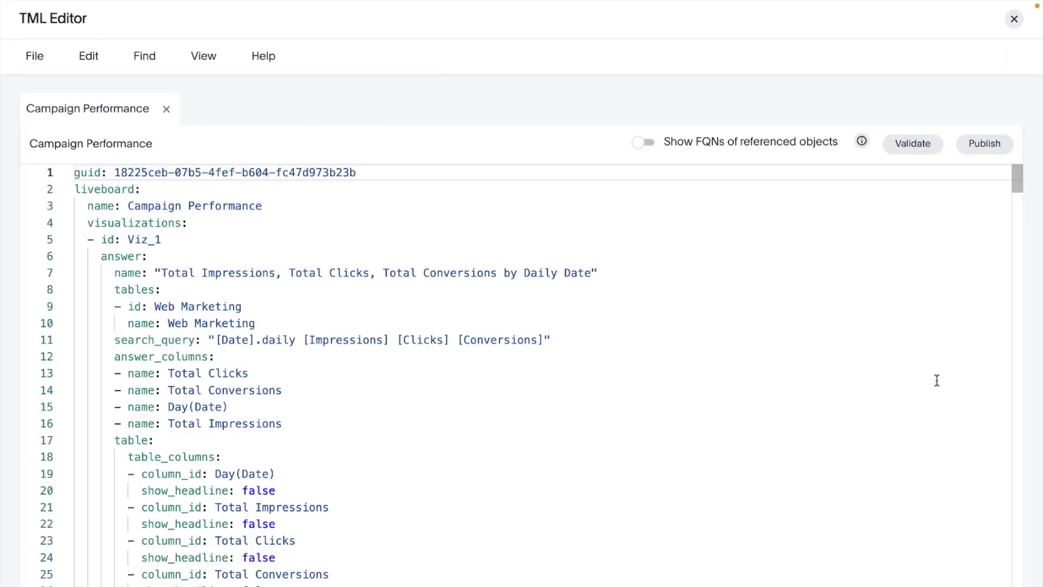
{"action": "left_click_drag", "start_coordinate": [272, 324], "coordinate": [81, 290]}
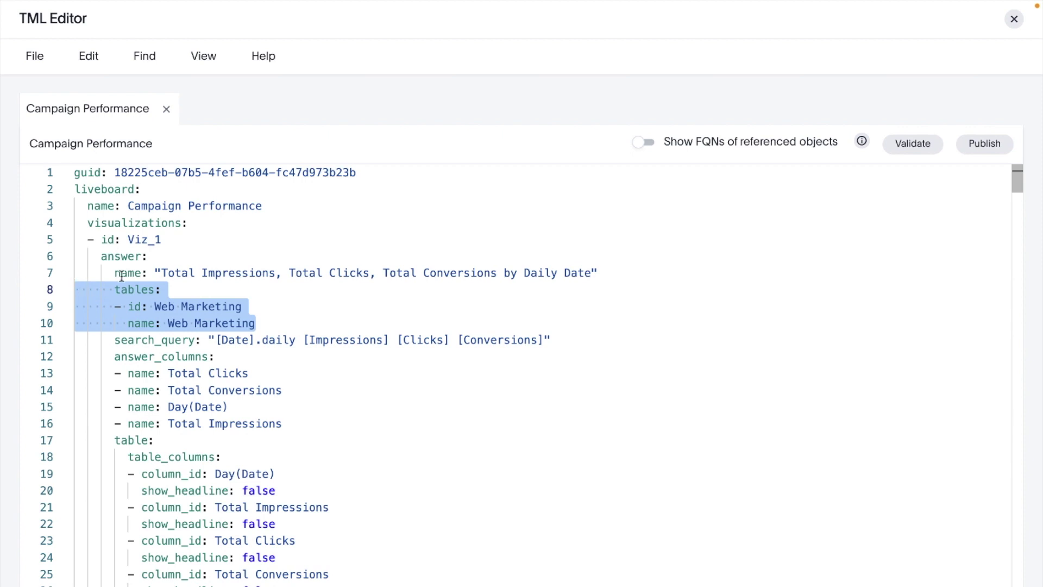
{"action": "left_click", "coordinate": [643, 143]}
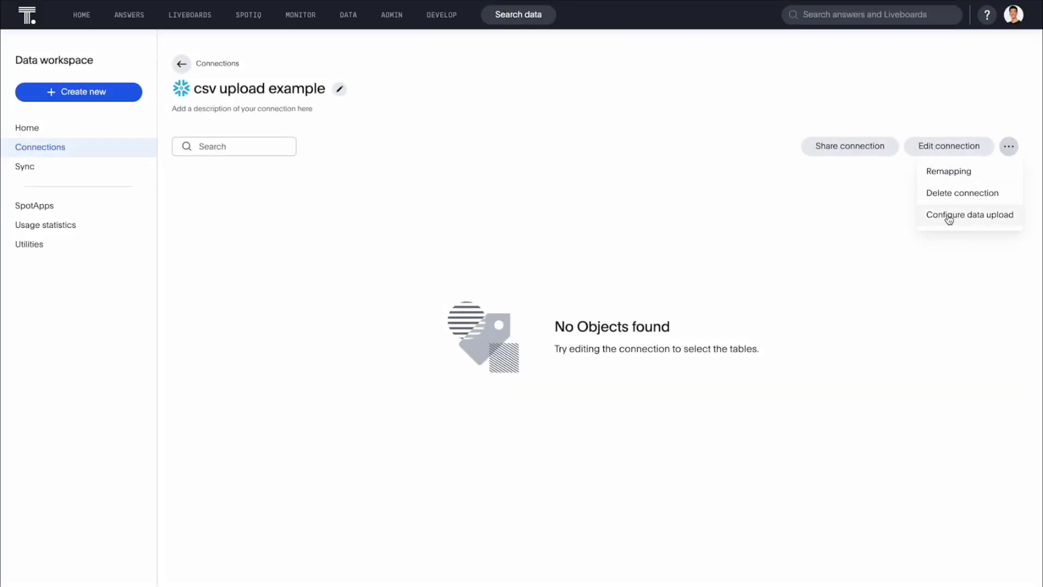
Enable data upload on csv upload example, targeting database PMMDB and schema BANKING
{"action": "left_click", "coordinate": [949, 217]}
{"action": "left_click", "coordinate": [491, 259]}
{"action": "left_click", "coordinate": [572, 310]}
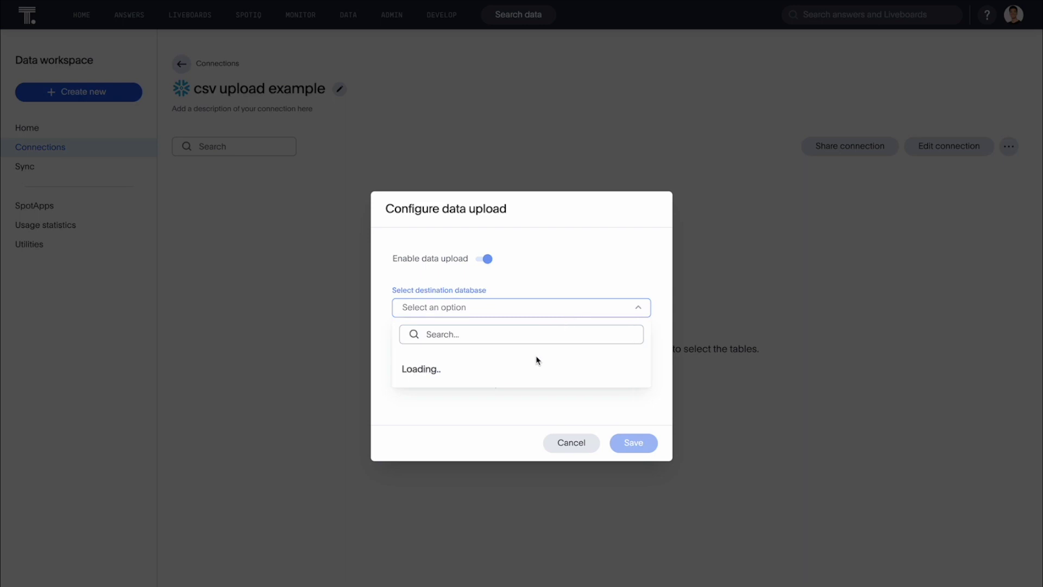
{"action": "left_click", "coordinate": [507, 432]}
{"action": "left_click", "coordinate": [547, 369]}
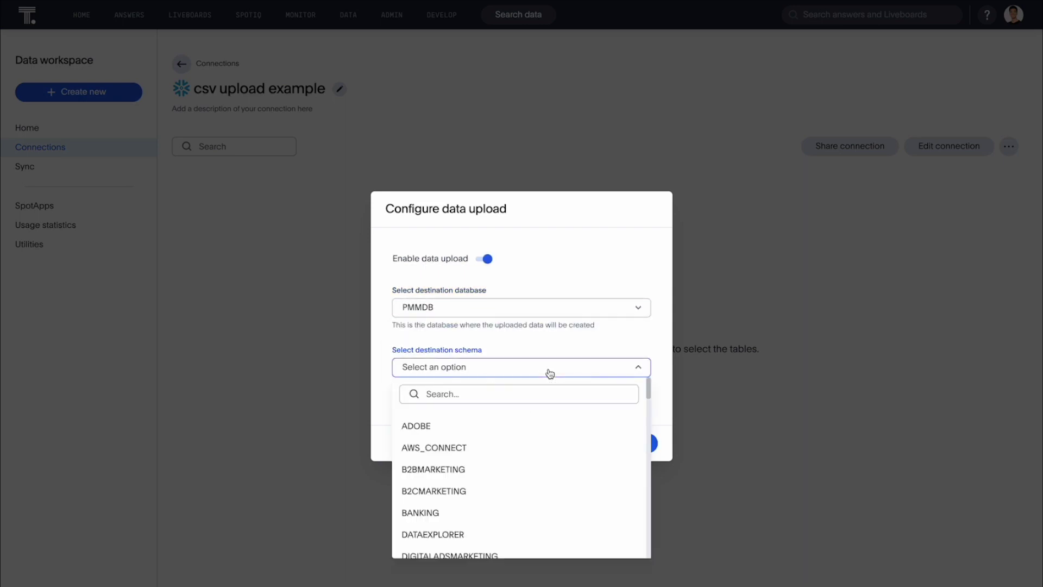
{"action": "left_click", "coordinate": [519, 513]}
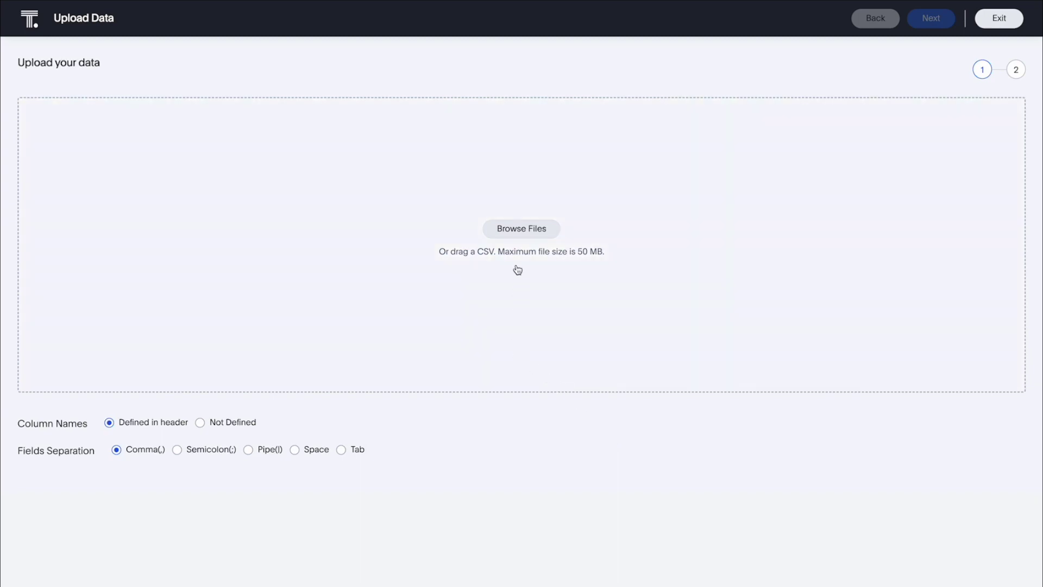
Load dim_retapp_products.csv, review its data, and upload it
{"action": "left_click", "coordinate": [520, 228]}
{"action": "scroll", "coordinate": [440, 326], "scroll_direction": "down", "scroll_amount": 3}
{"action": "left_click", "coordinate": [436, 385]}
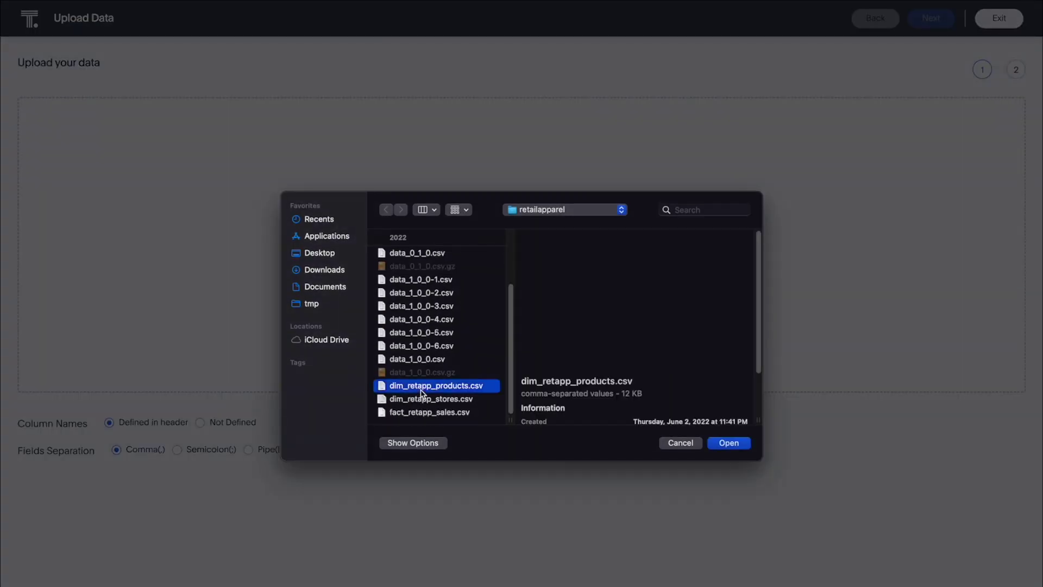
{"action": "left_click", "coordinate": [729, 443]}
{"action": "left_click", "coordinate": [931, 18]}
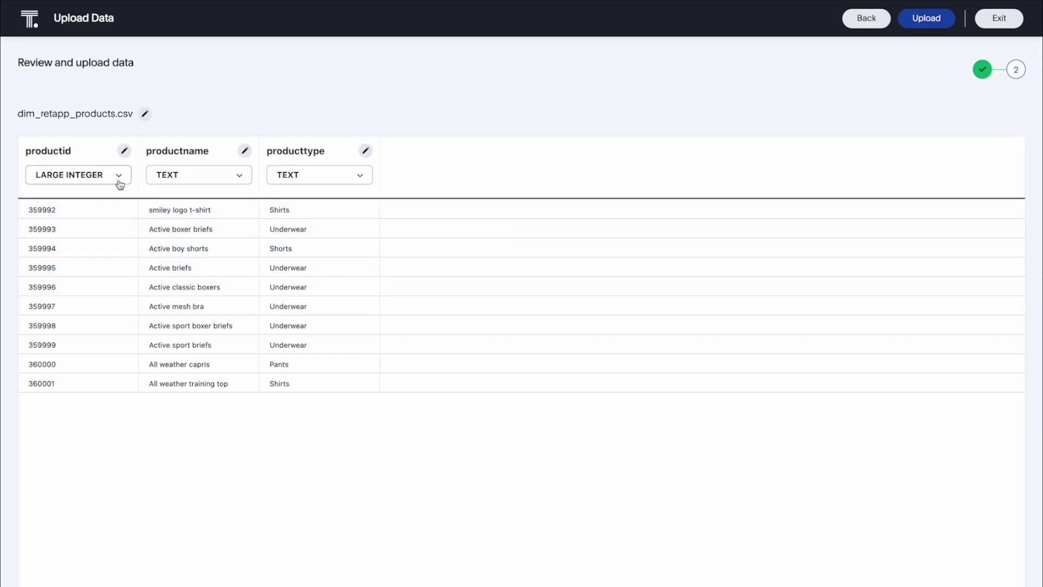
{"action": "left_click", "coordinate": [933, 25]}
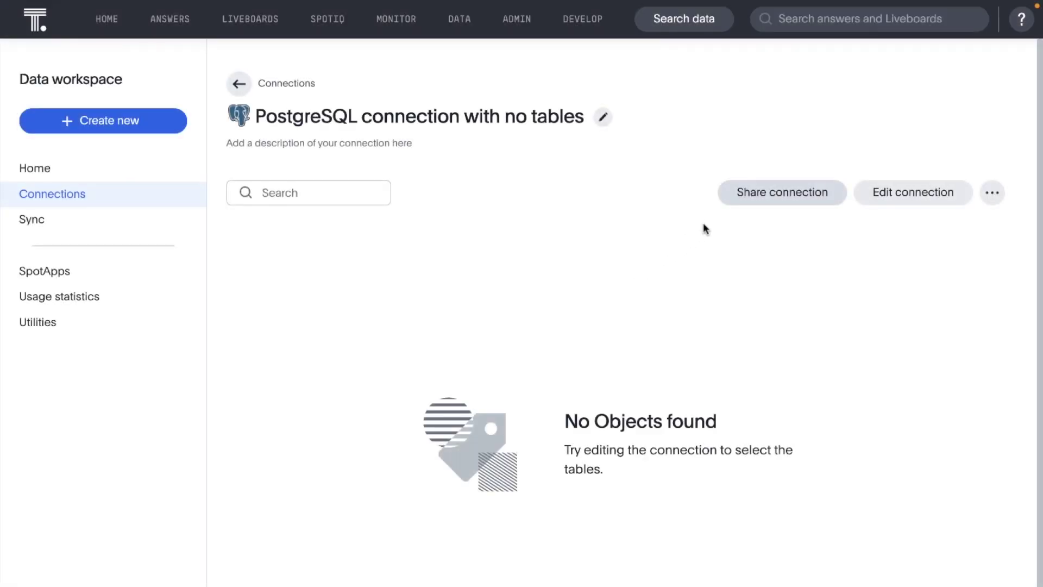
Share the PostgreSQL connection with the user found by searching their username
{"action": "left_click", "coordinate": [740, 201]}
{"action": "left_click", "coordinate": [551, 155]}
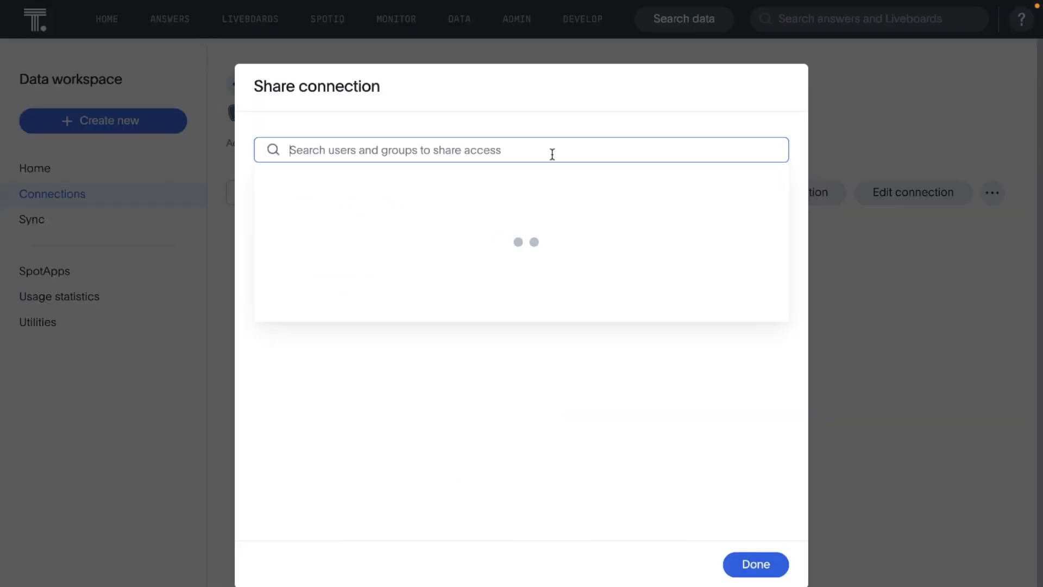
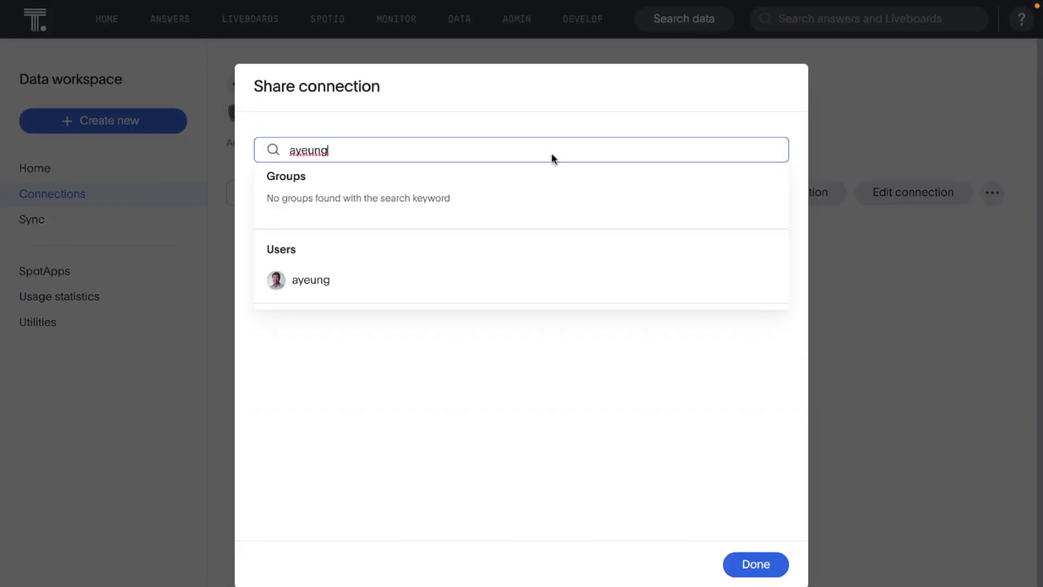
{"action": "left_click", "coordinate": [366, 279]}
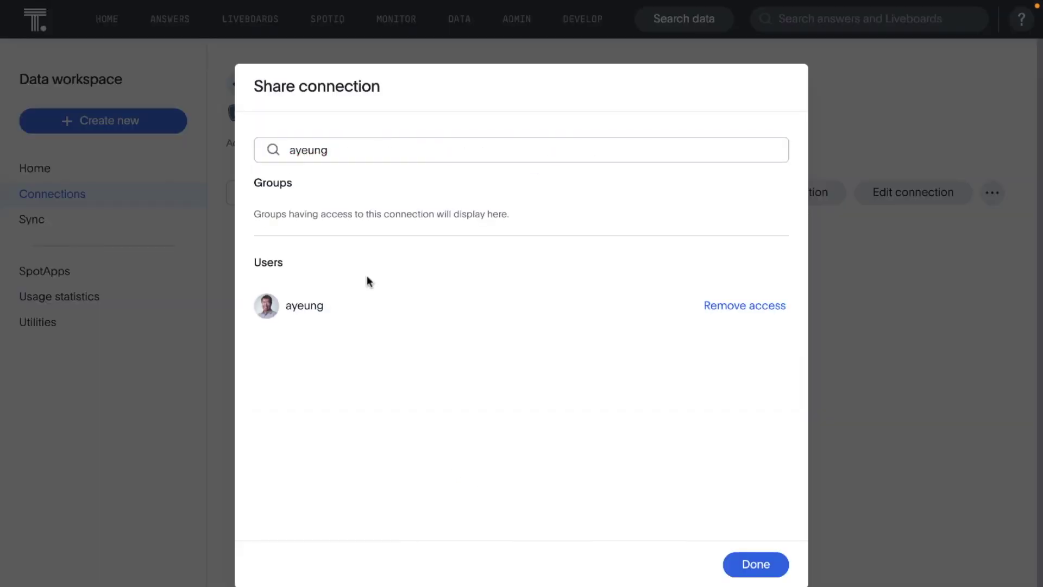
{"action": "left_click", "coordinate": [748, 563]}
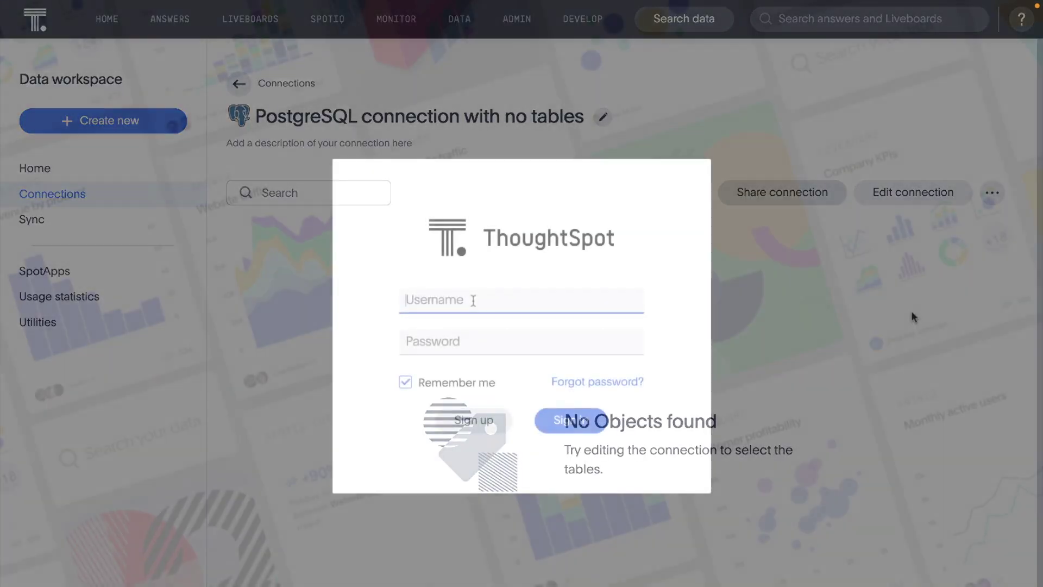
Sign in with the shared user's username and password
{"action": "key", "text": "Tab"}
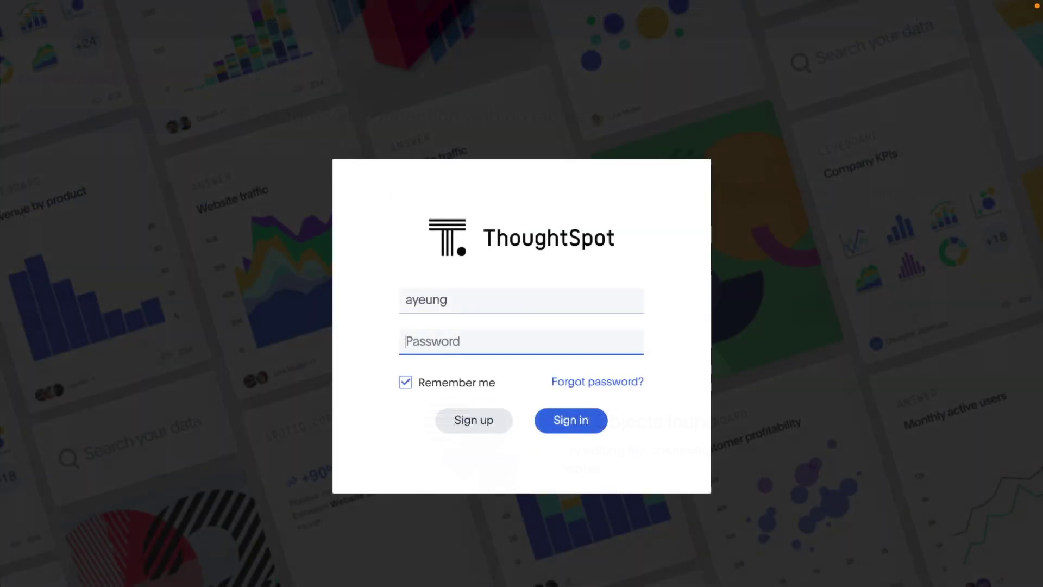
{"action": "type", "text": "••••••••"}
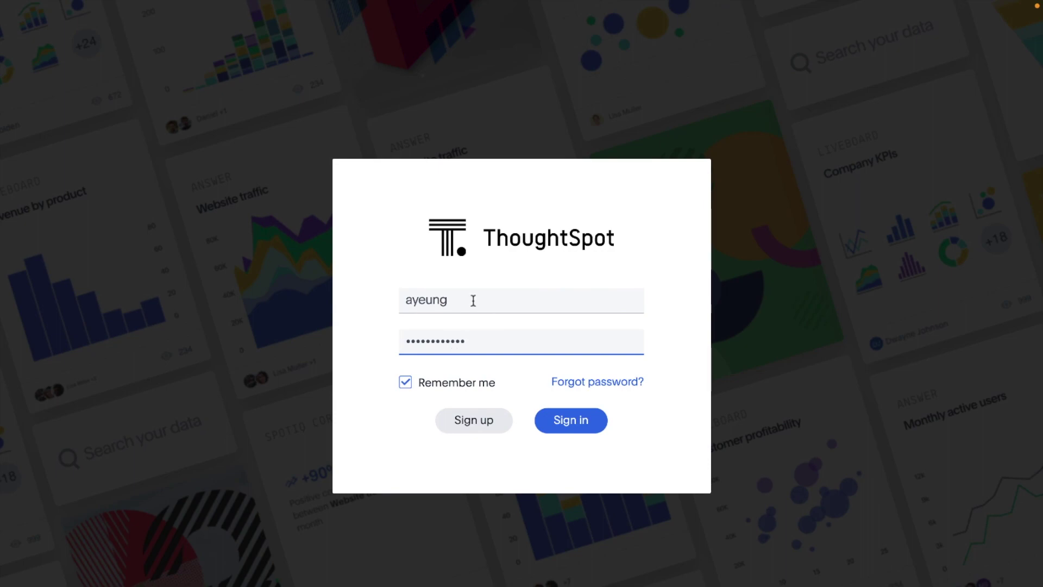
{"action": "left_click", "coordinate": [568, 420]}
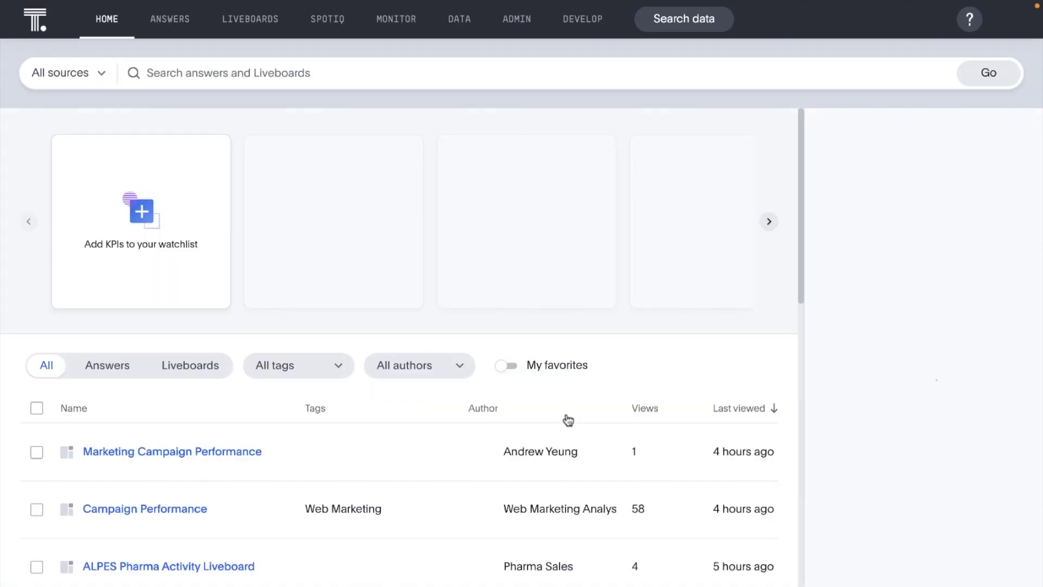
Add the sales table with all its columns to the PostgreSQL connection with no tables and confirm
{"action": "left_click", "coordinate": [463, 24]}
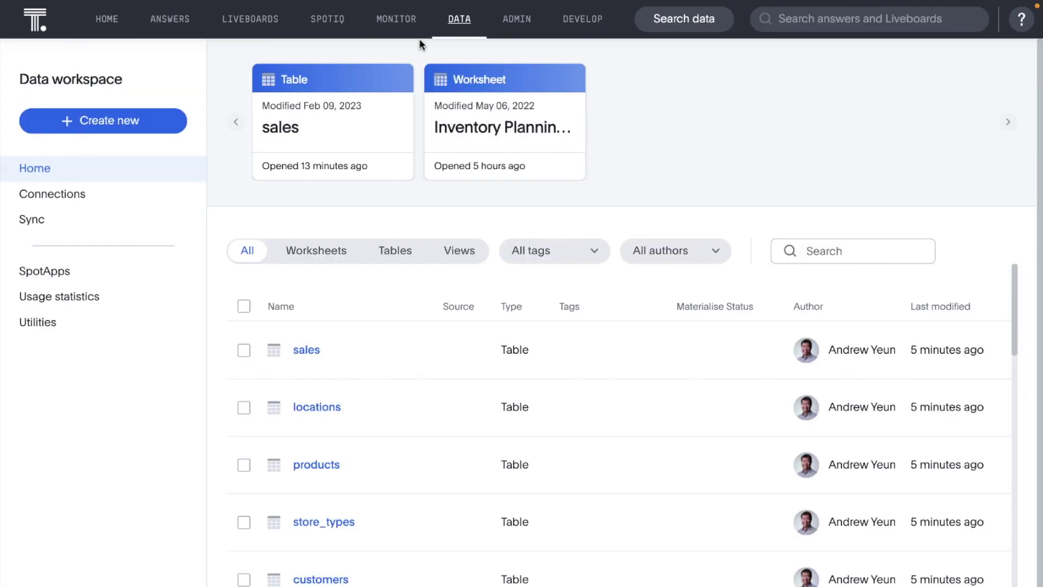
{"action": "left_click", "coordinate": [85, 193]}
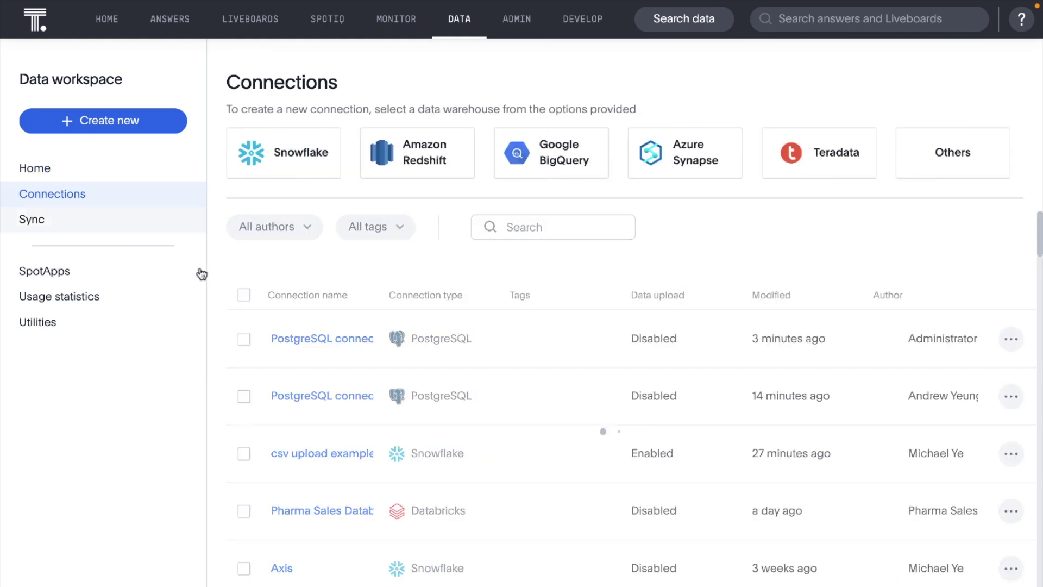
{"action": "left_click", "coordinate": [298, 338]}
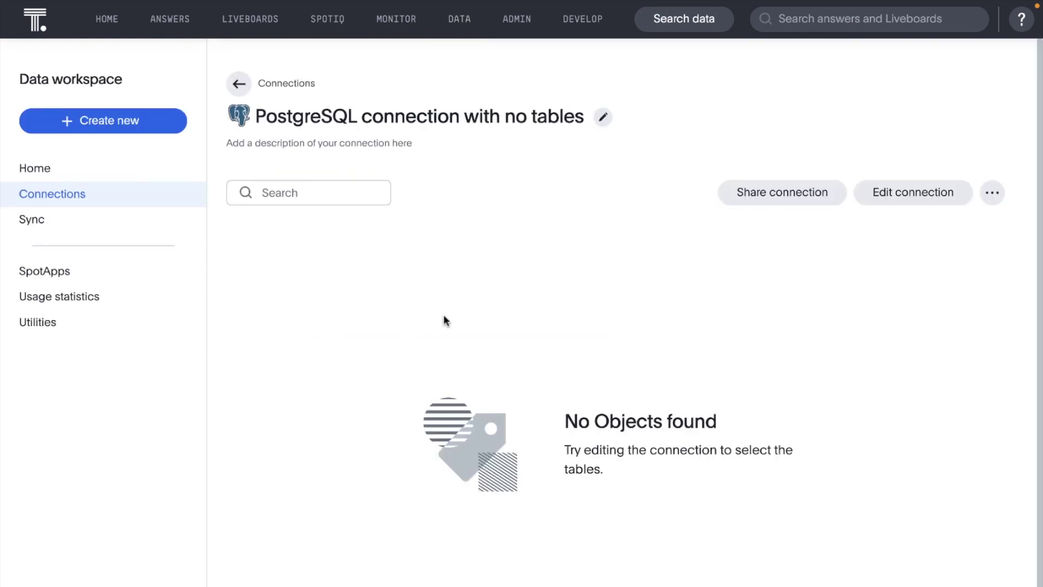
{"action": "left_click", "coordinate": [890, 200]}
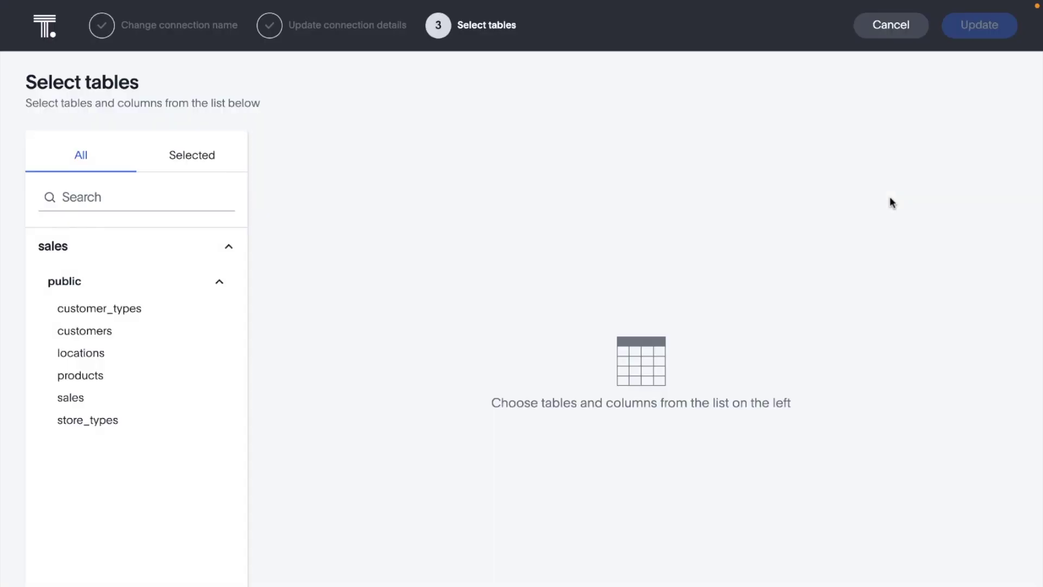
{"action": "left_click", "coordinate": [123, 397]}
{"action": "left_click", "coordinate": [311, 201]}
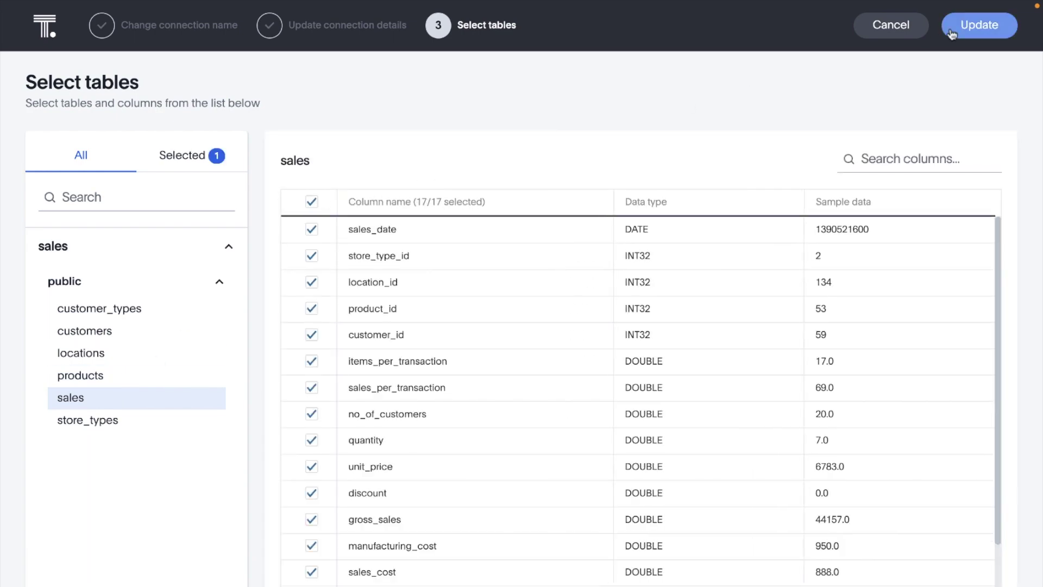
{"action": "left_click", "coordinate": [973, 26]}
{"action": "left_click", "coordinate": [645, 390]}
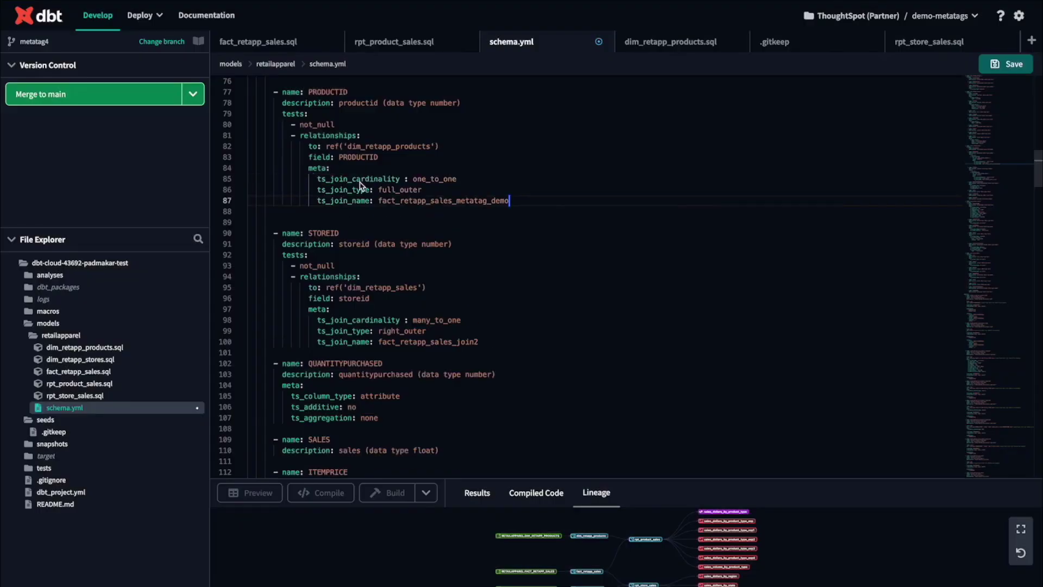
In schema.yml set QUANTITYPURCHASED to measure, additive yes, aggregation sum, and save
{"action": "scroll", "coordinate": [444, 219], "scroll_direction": "down", "scroll_amount": 4}
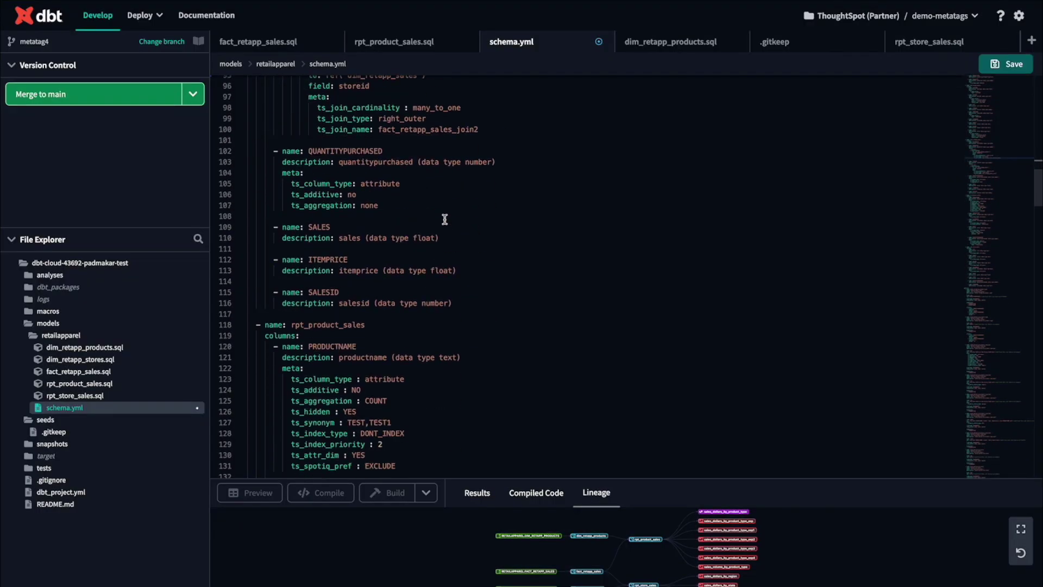
{"action": "double_click", "coordinate": [365, 189]}
{"action": "type", "text": "me"}
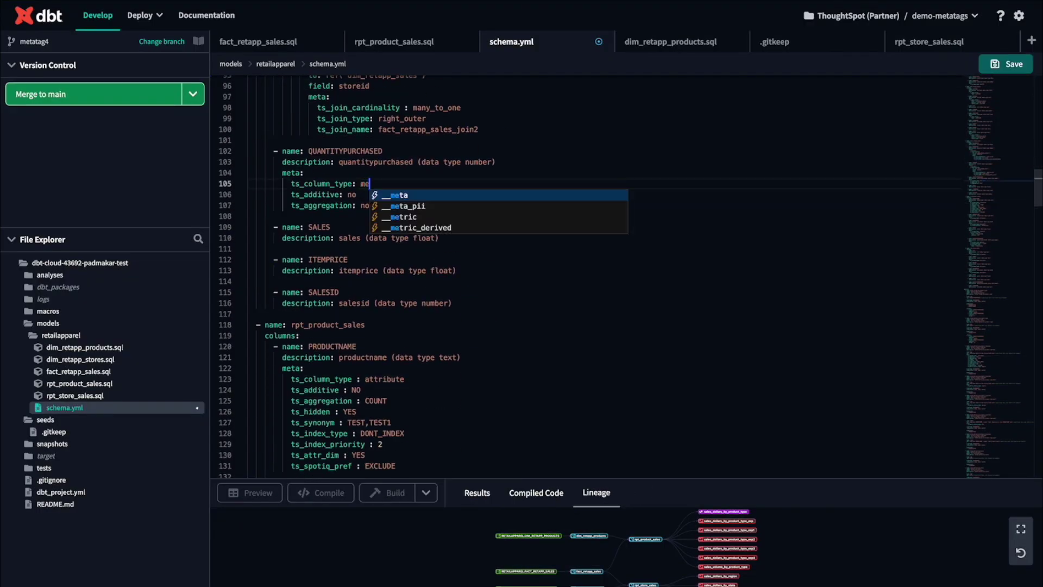
{"action": "type", "text": "asure"}
{"action": "key", "text": "Down"}
{"action": "key", "text": "BackSpace"}
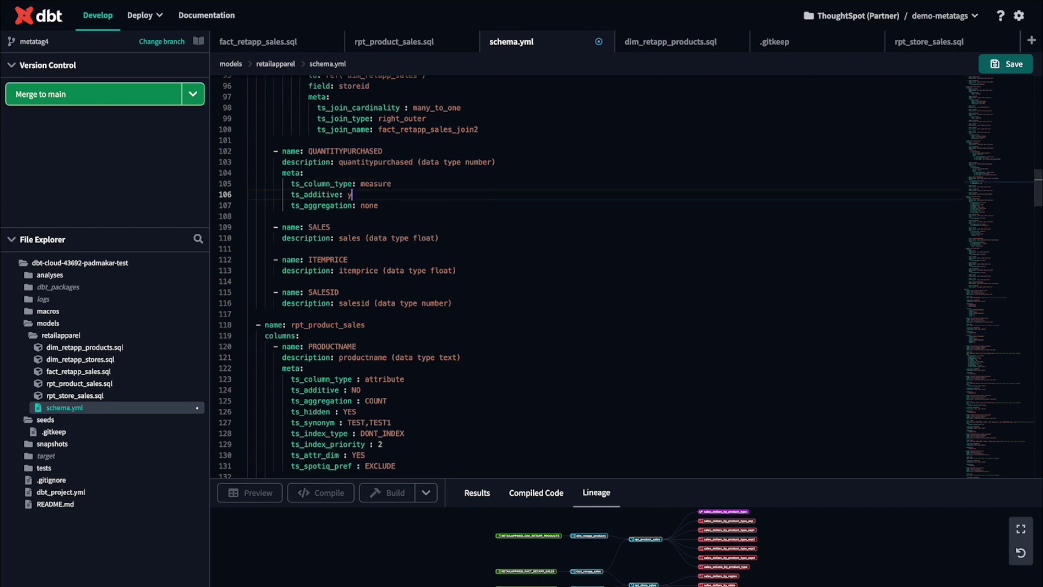
{"action": "double_click", "coordinate": [362, 206]}
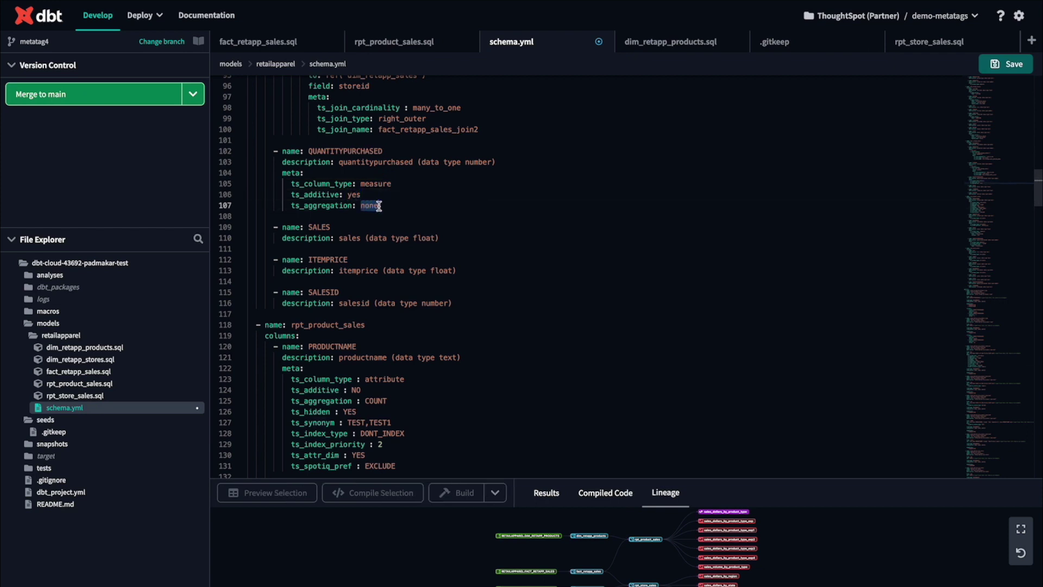
{"action": "type", "text": "sum"}
{"action": "key", "text": "ctrl+s"}
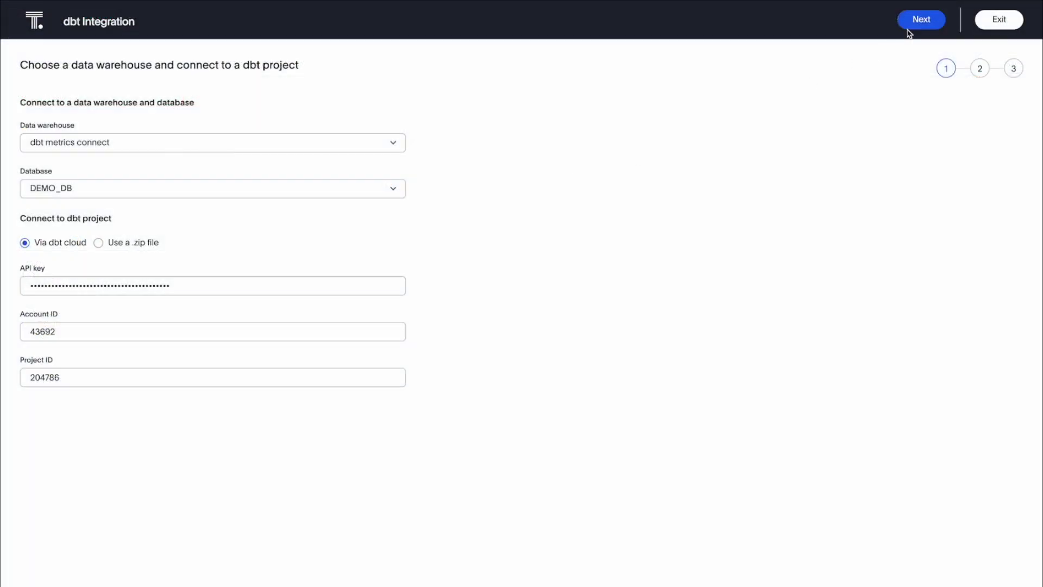
{"action": "left_click", "coordinate": [908, 26]}
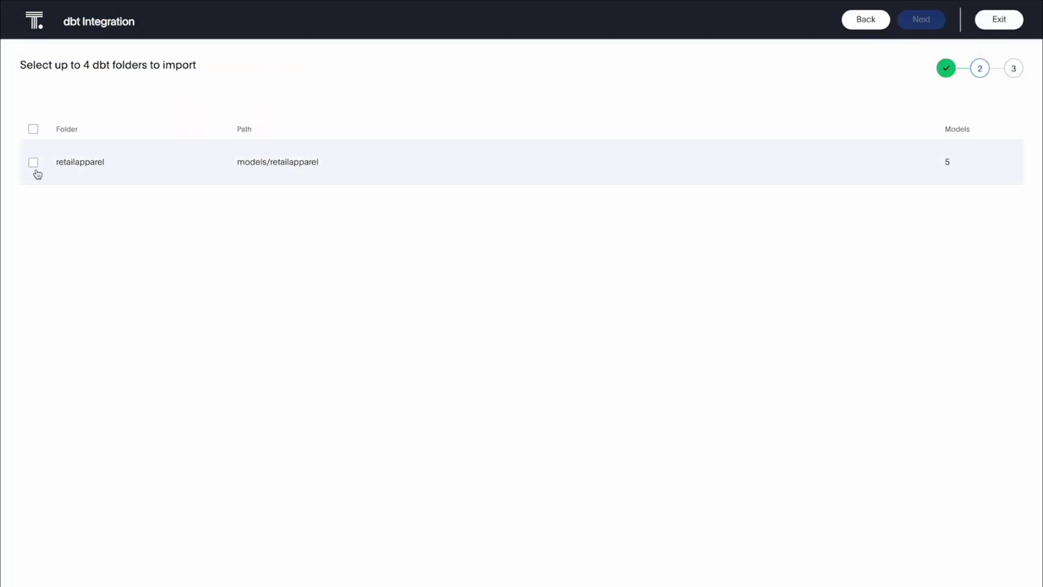
Import the retailapparel dbt models, generating the FACT_RETAPP_SALES and DIM_RETAPP_STORES worksheets
{"action": "left_click", "coordinate": [35, 163]}
{"action": "left_click", "coordinate": [926, 20]}
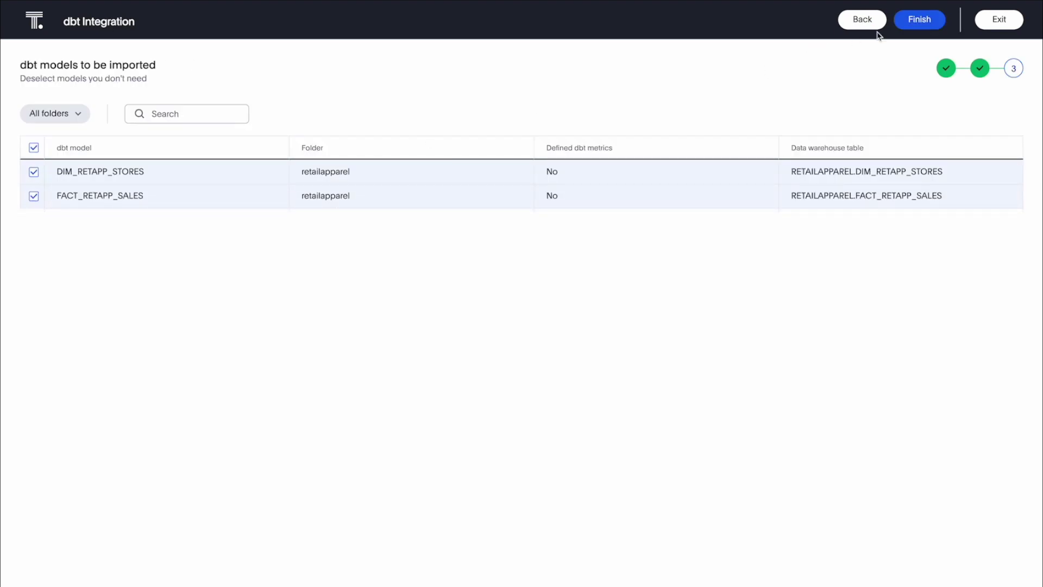
{"action": "left_click", "coordinate": [919, 20]}
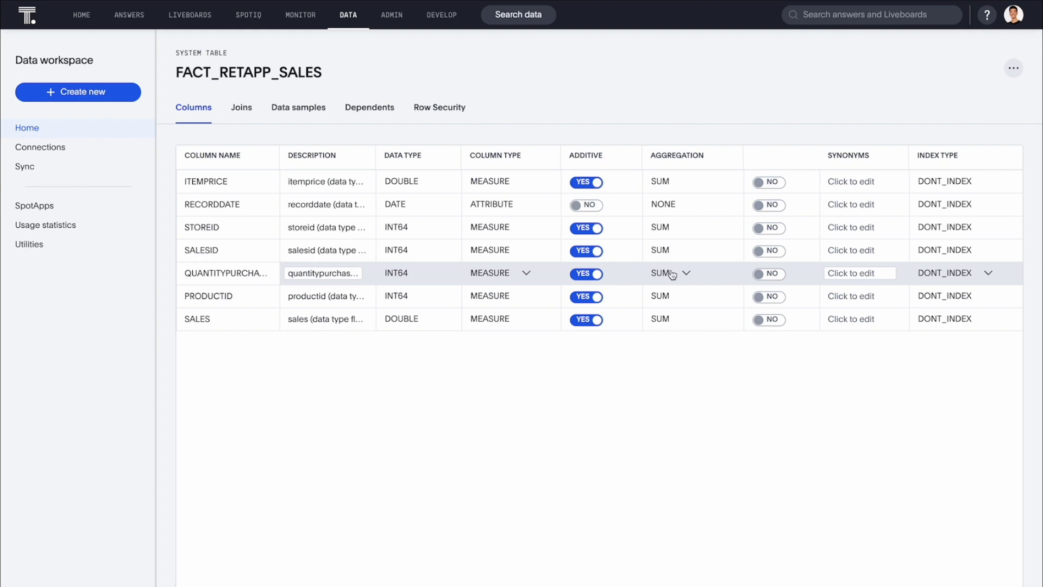
Check the FACT_RETAPP_SALES joins, including its dbt join to DIM_RETAPP_PRODUCTS on PRODUCTID
{"action": "left_click", "coordinate": [242, 111]}
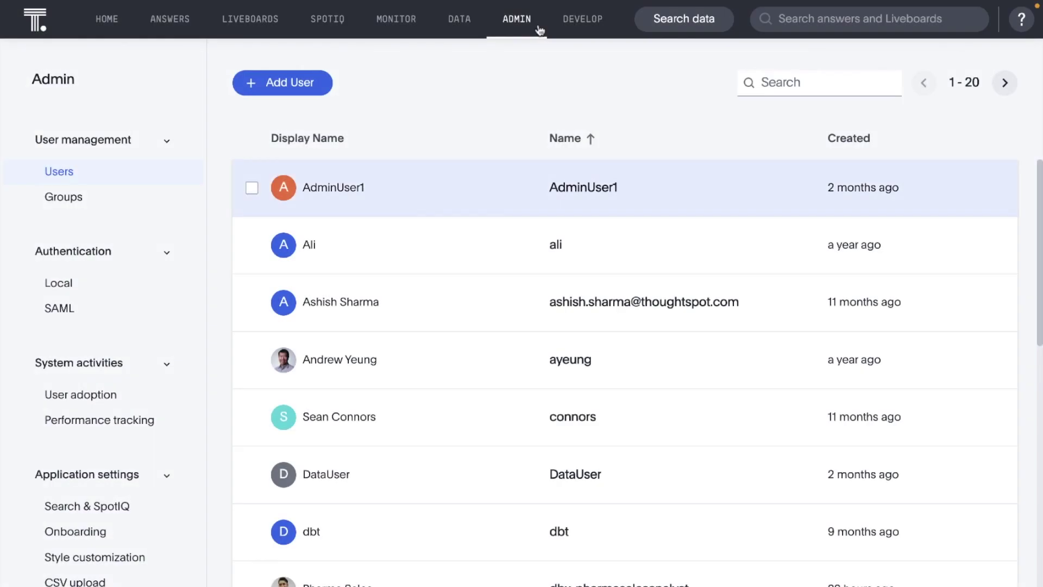
Enable Chart configuration experience in Early access features, accepting the service interruption
{"action": "scroll", "coordinate": [366, 251], "scroll_direction": "down", "scroll_amount": 2}
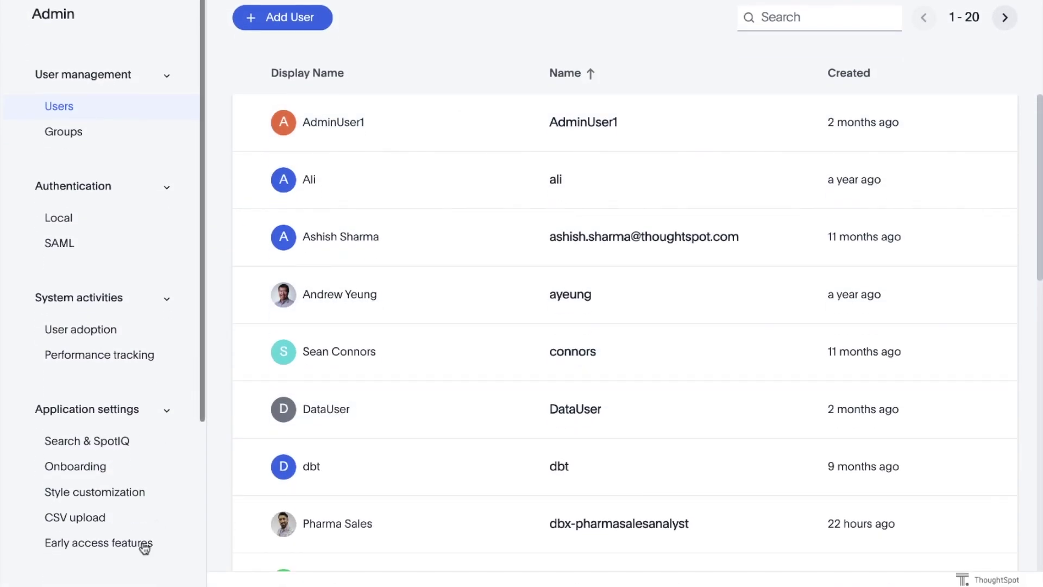
{"action": "left_click", "coordinate": [144, 546]}
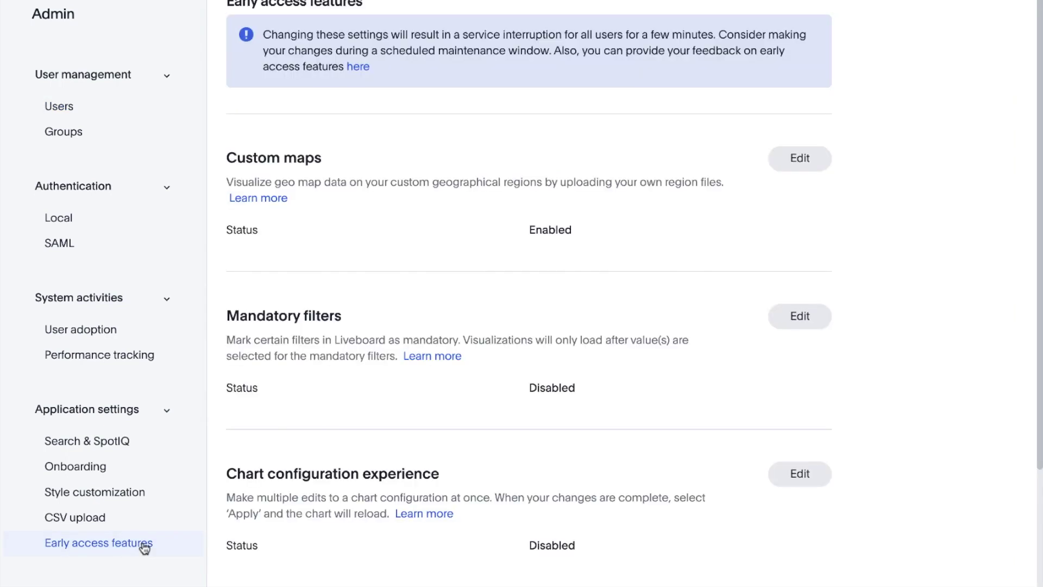
{"action": "left_click", "coordinate": [787, 471]}
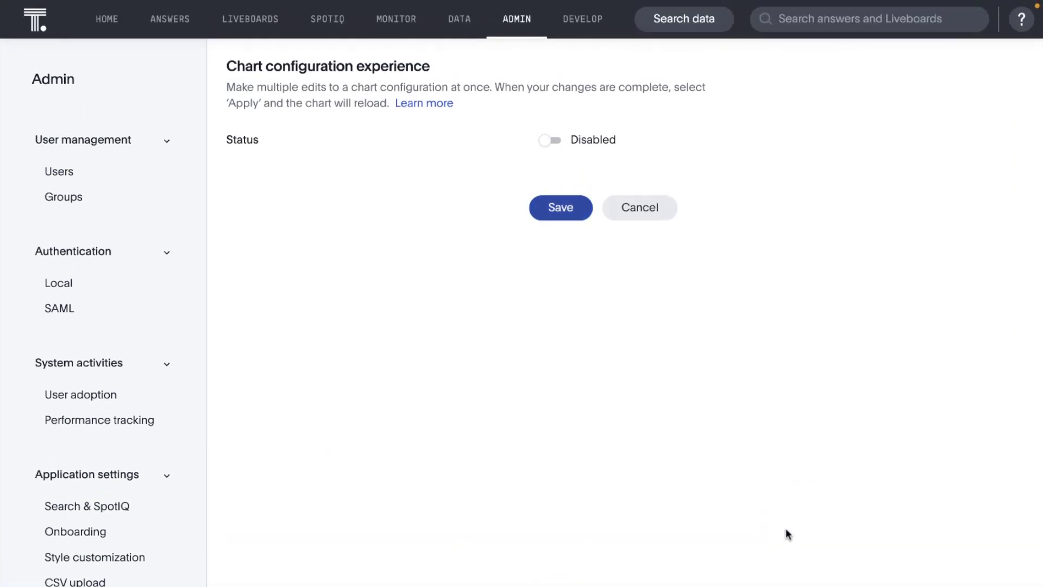
{"action": "left_click", "coordinate": [549, 145]}
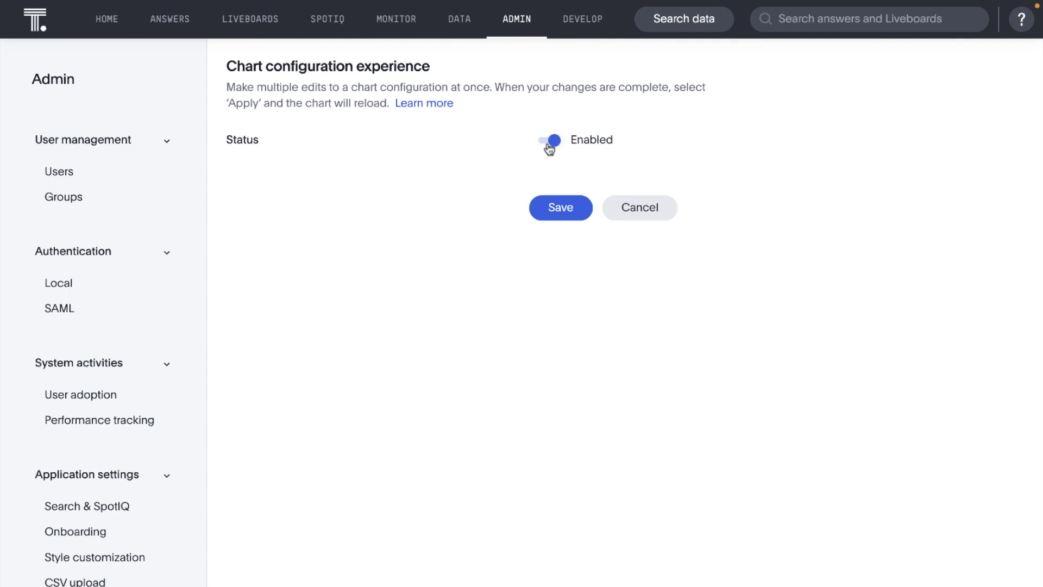
{"action": "left_click", "coordinate": [558, 206]}
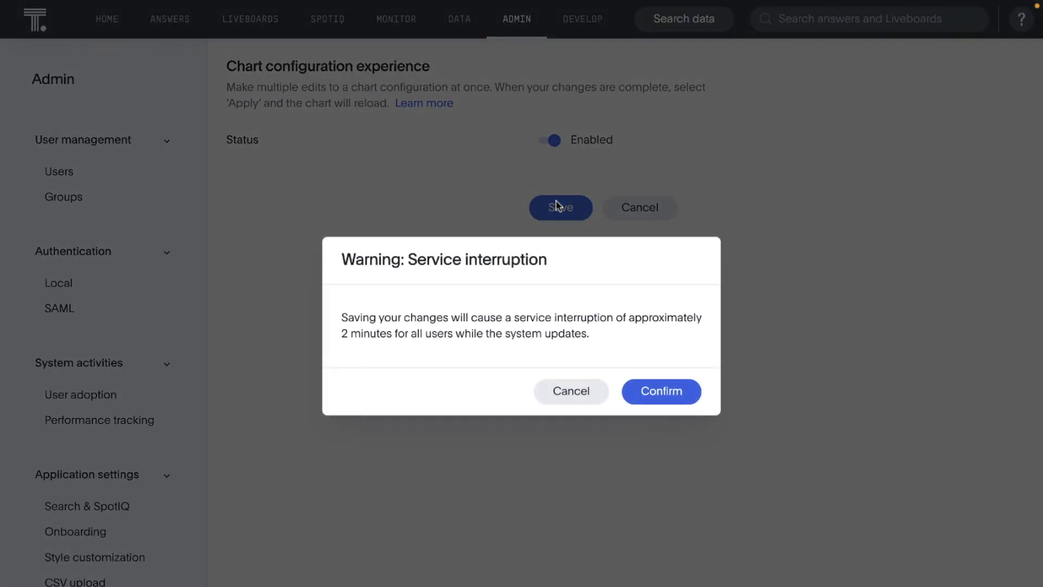
{"action": "left_click", "coordinate": [652, 390]}
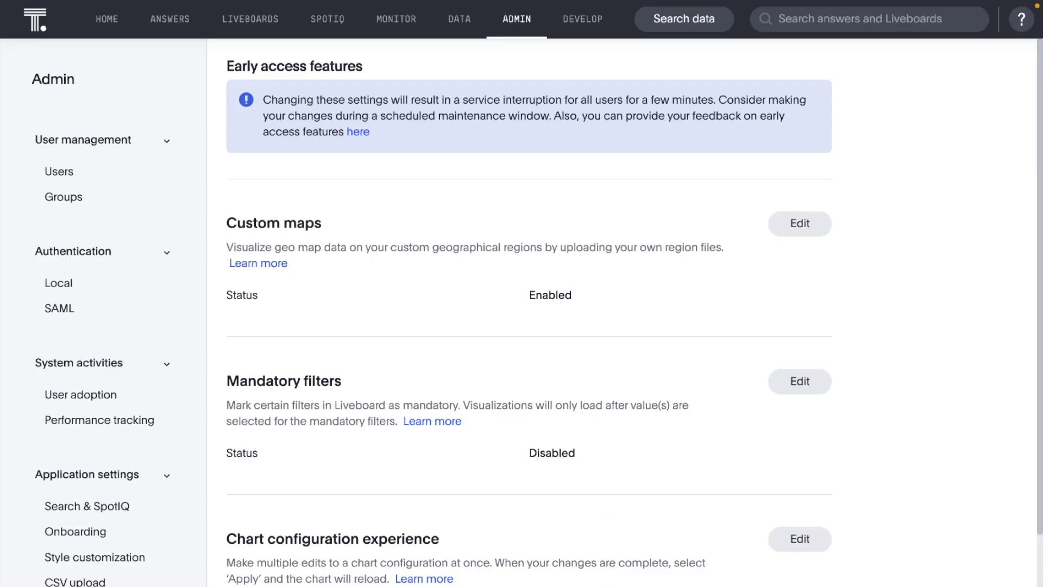
{"action": "scroll", "coordinate": [634, 311], "scroll_direction": "down", "scroll_amount": 3}
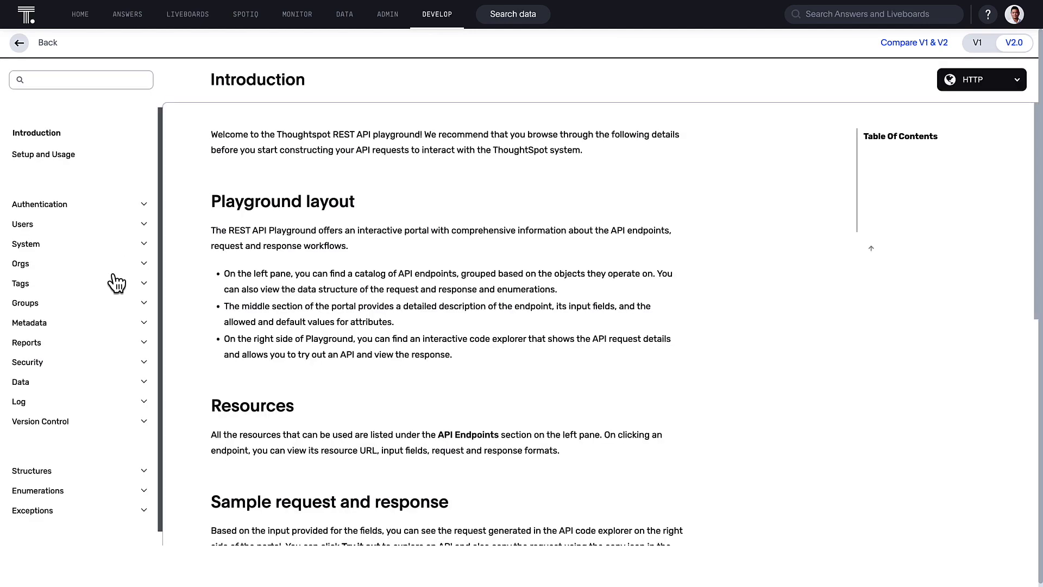
Open the Users > Create User endpoint and enter the new user's name and display name
{"action": "left_click", "coordinate": [83, 231]}
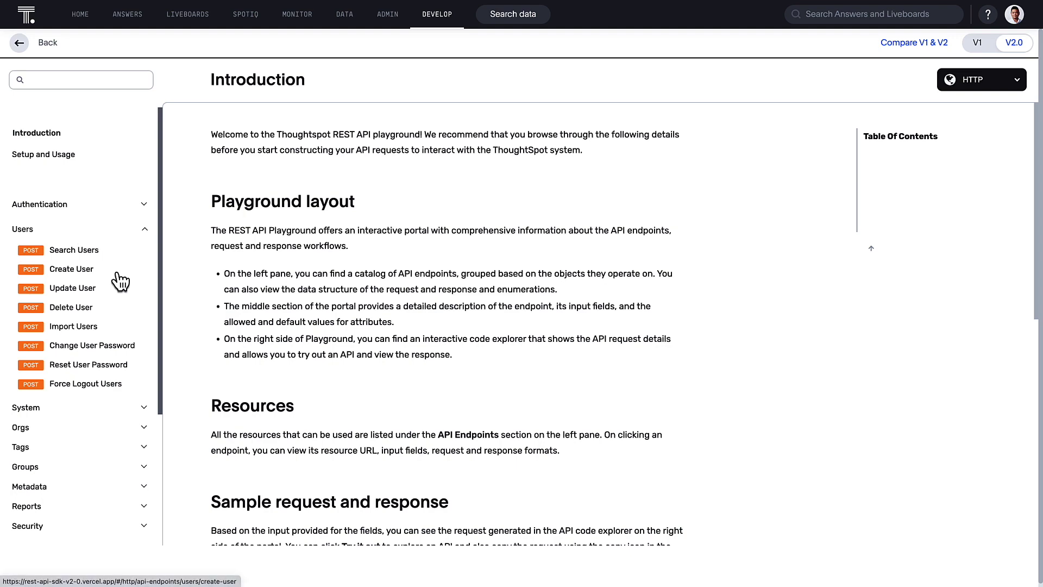
{"action": "left_click", "coordinate": [64, 270]}
{"action": "scroll", "coordinate": [526, 301], "scroll_direction": "down", "scroll_amount": 1}
{"action": "scroll", "coordinate": [526, 297], "scroll_direction": "down", "scroll_amount": 4}
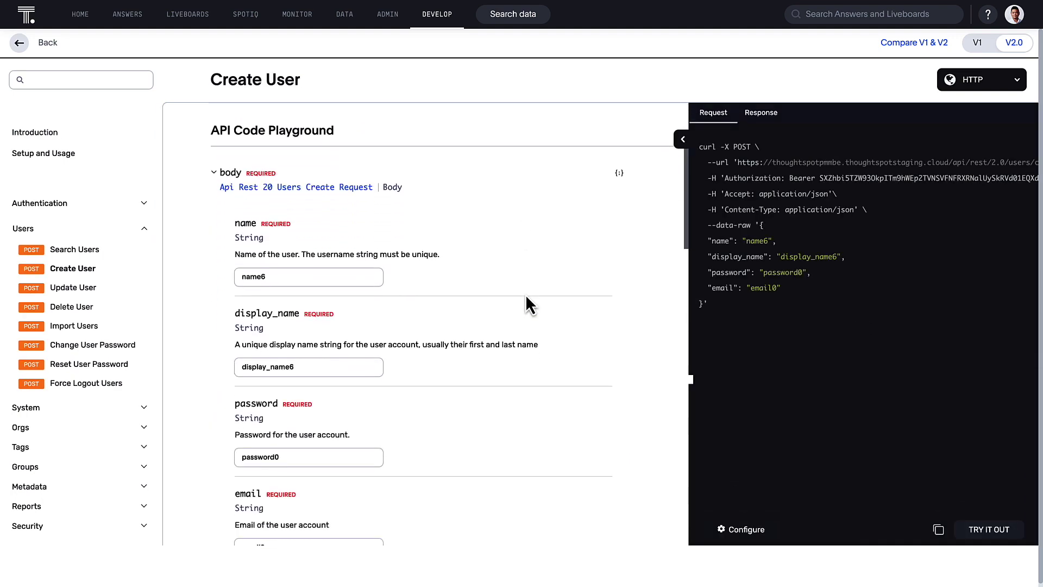
{"action": "triple_click", "coordinate": [371, 205]}
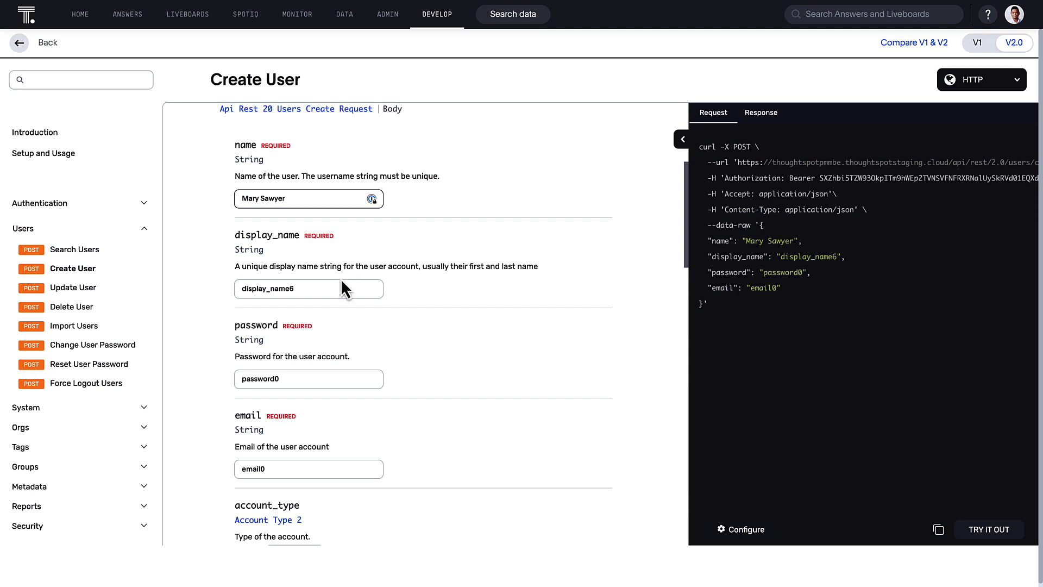
{"action": "key", "text": "Tab"}
Enter the new user's password and e-mail address in the request body
{"action": "triple_click", "coordinate": [315, 377]}
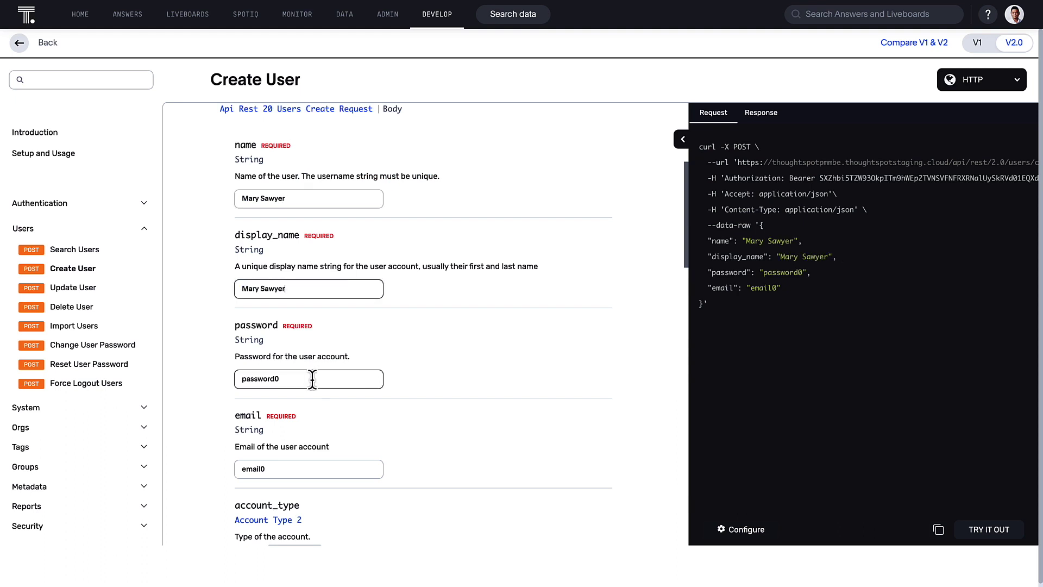
{"action": "scroll", "coordinate": [326, 428], "scroll_direction": "down", "scroll_amount": 1}
{"action": "triple_click", "coordinate": [325, 428]}
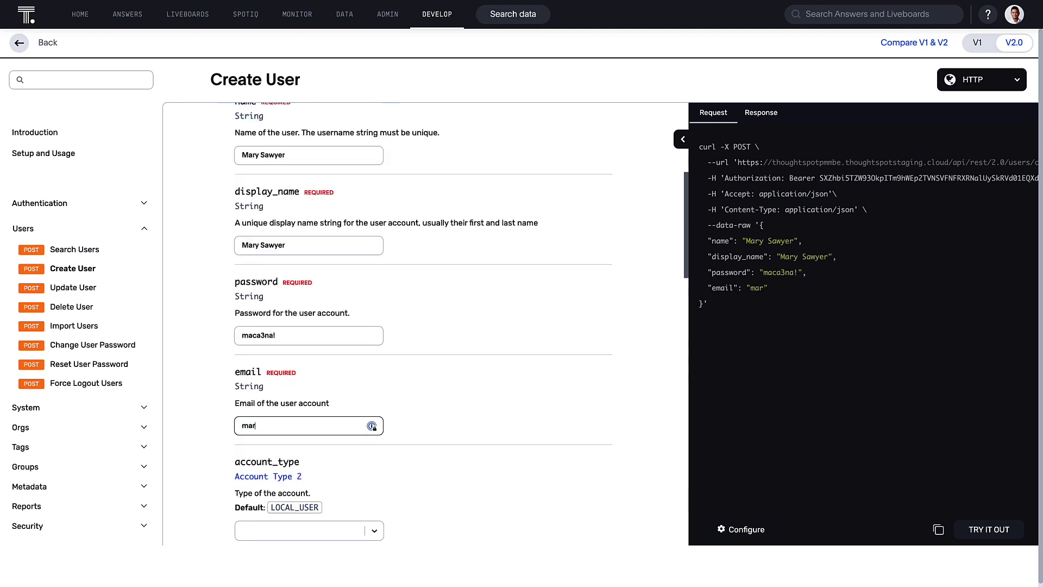
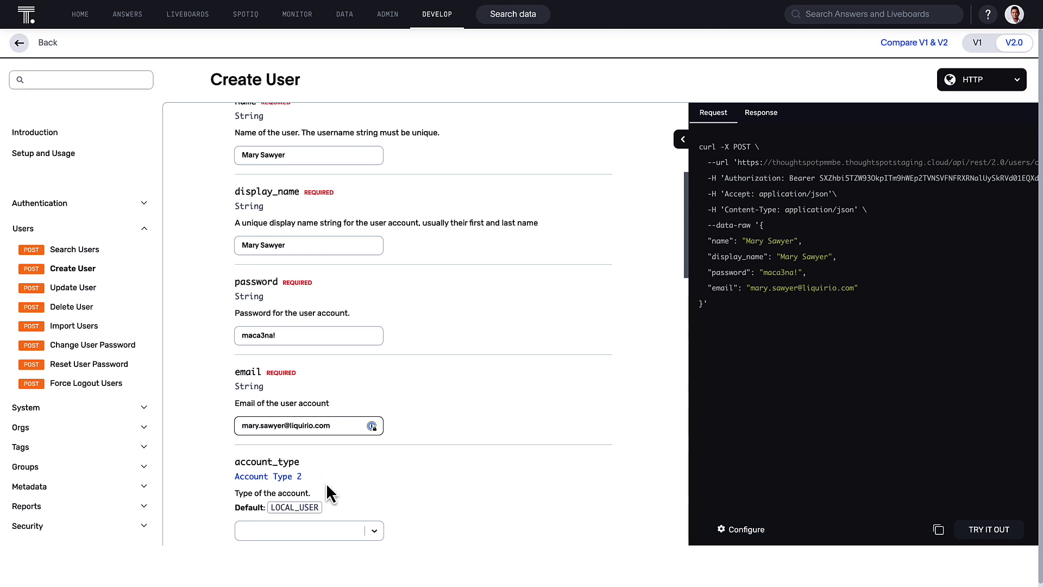
{"action": "scroll", "coordinate": [326, 482], "scroll_direction": "down", "scroll_amount": 4}
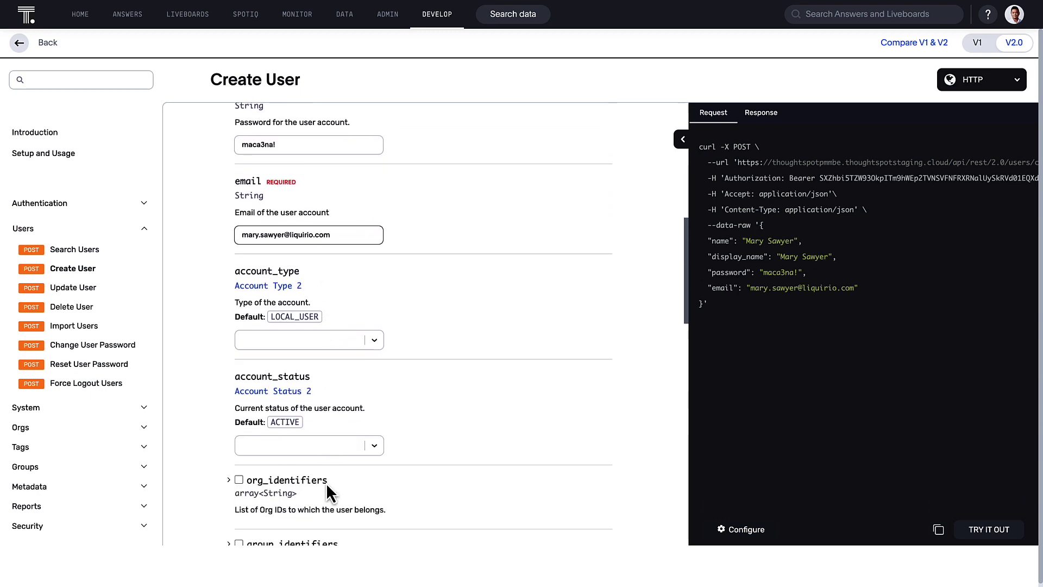
{"action": "scroll", "coordinate": [326, 483], "scroll_direction": "down", "scroll_amount": 2}
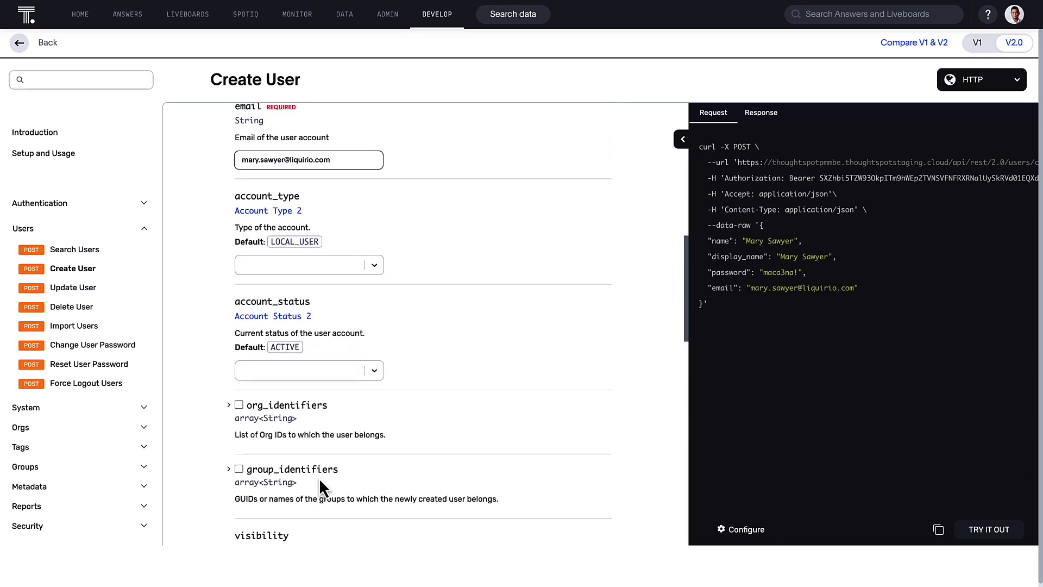
{"action": "scroll", "coordinate": [318, 477], "scroll_direction": "down", "scroll_amount": 2}
Add a group_identifiers entry for the petspot group
{"action": "left_click", "coordinate": [229, 375]}
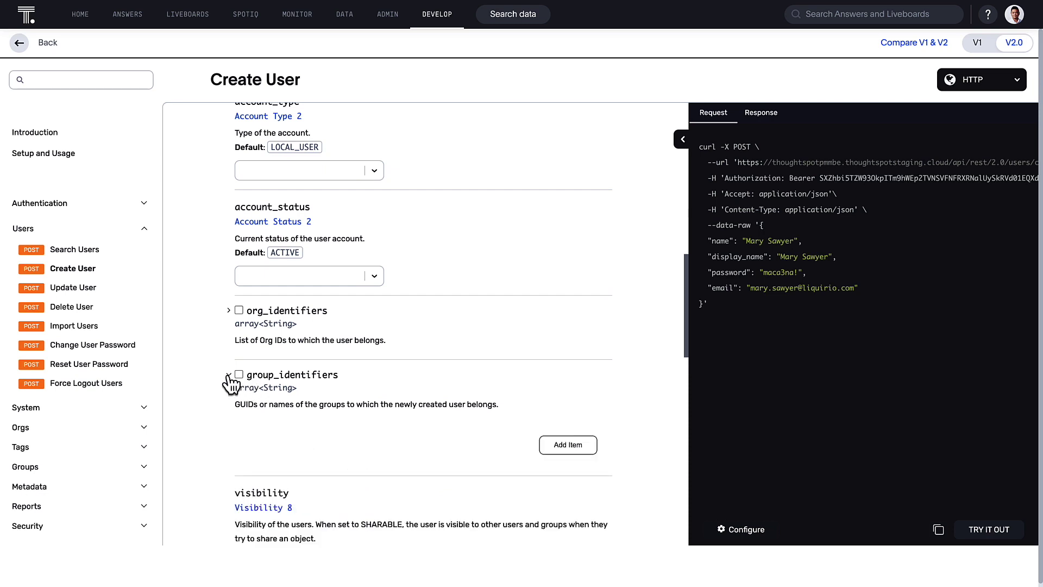
{"action": "left_click", "coordinate": [554, 449]}
{"action": "left_click", "coordinate": [374, 477]}
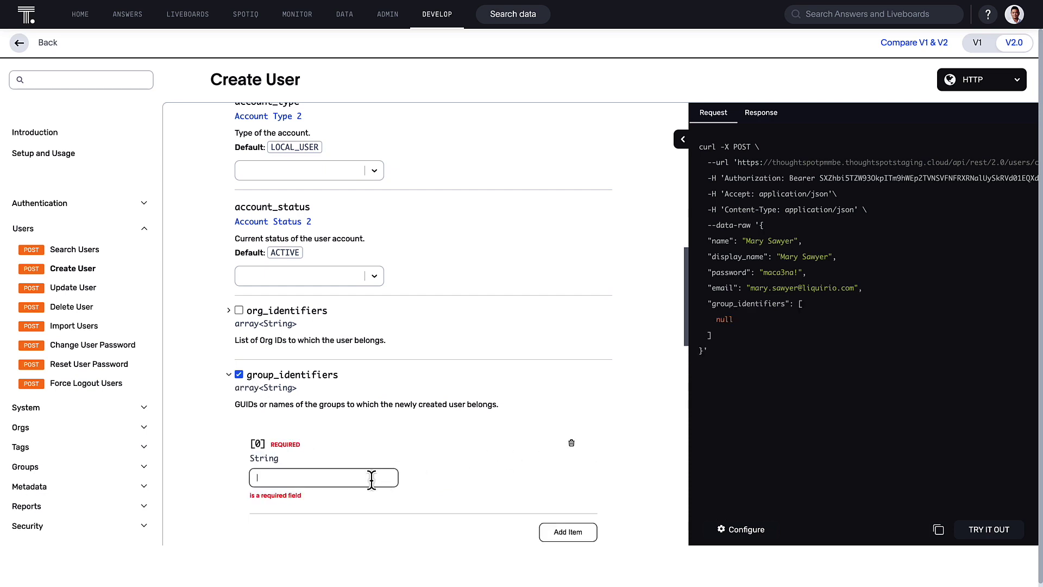
{"action": "type", "text": "petspot"}
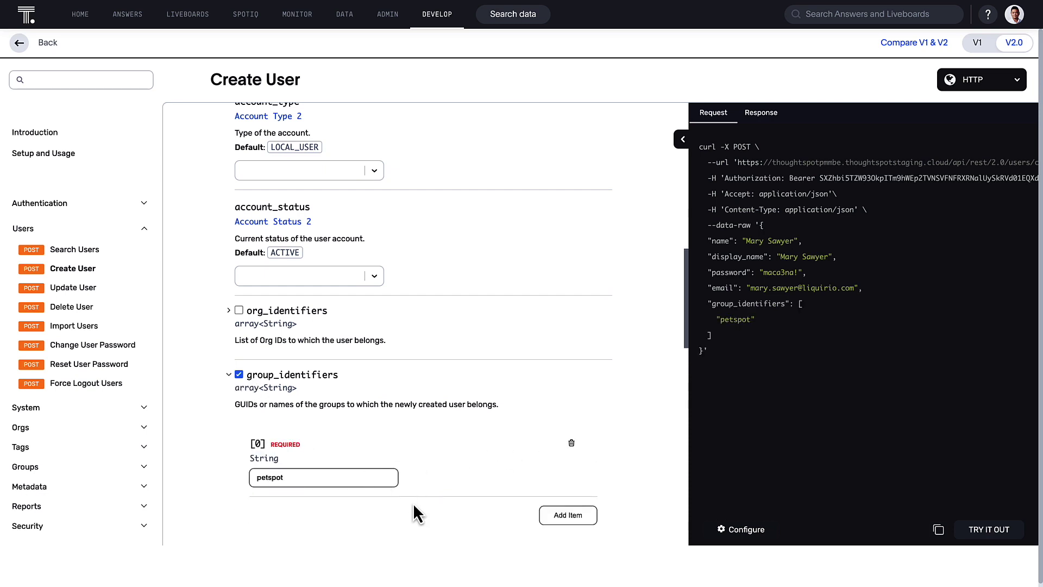
{"action": "scroll", "coordinate": [413, 510], "scroll_direction": "down", "scroll_amount": 10}
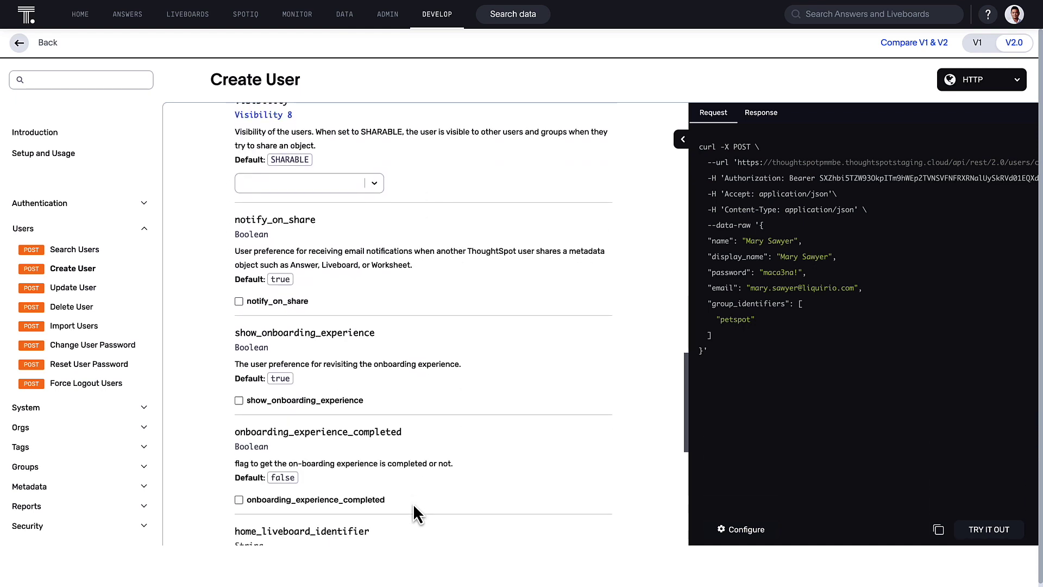
{"action": "scroll", "coordinate": [413, 503], "scroll_direction": "down", "scroll_amount": 6}
Paste the home Liveboard GUID and send the Create User request, getting a 200 response
{"action": "left_click", "coordinate": [344, 343]}
{"action": "key", "text": "ctrl+v"}
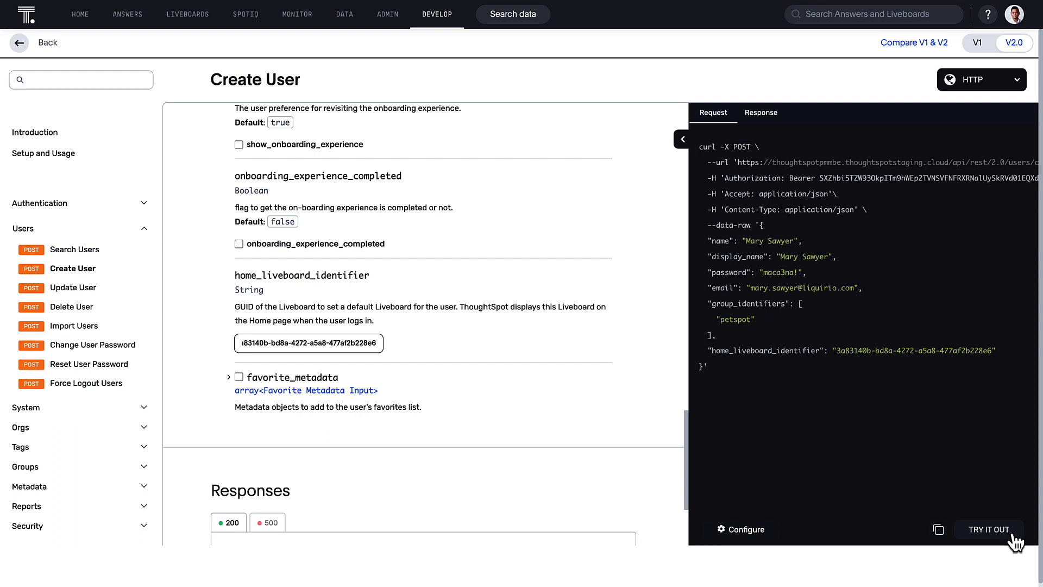
{"action": "left_click", "coordinate": [988, 529]}
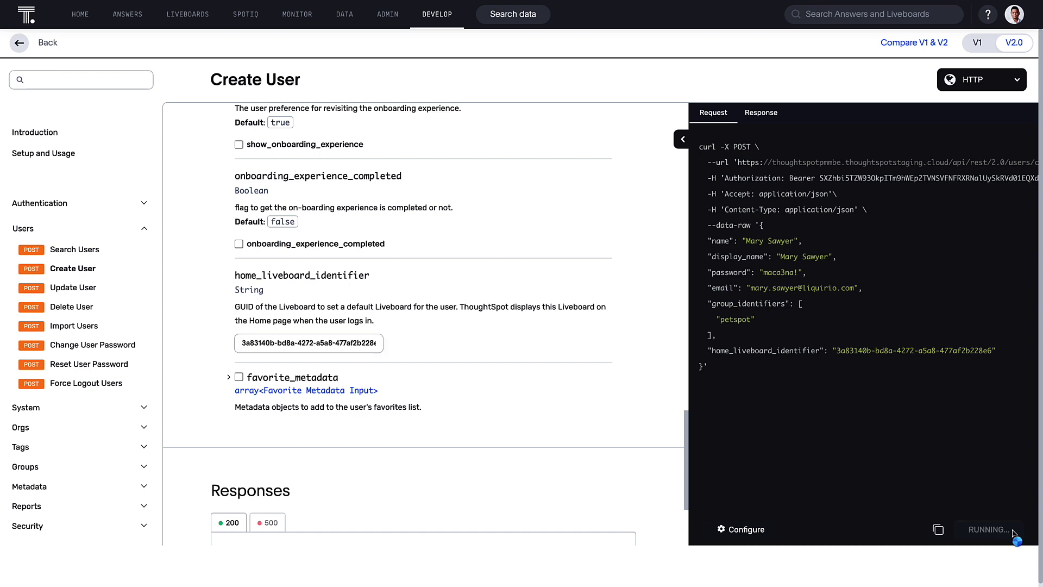
{"action": "left_click", "coordinate": [389, 22]}
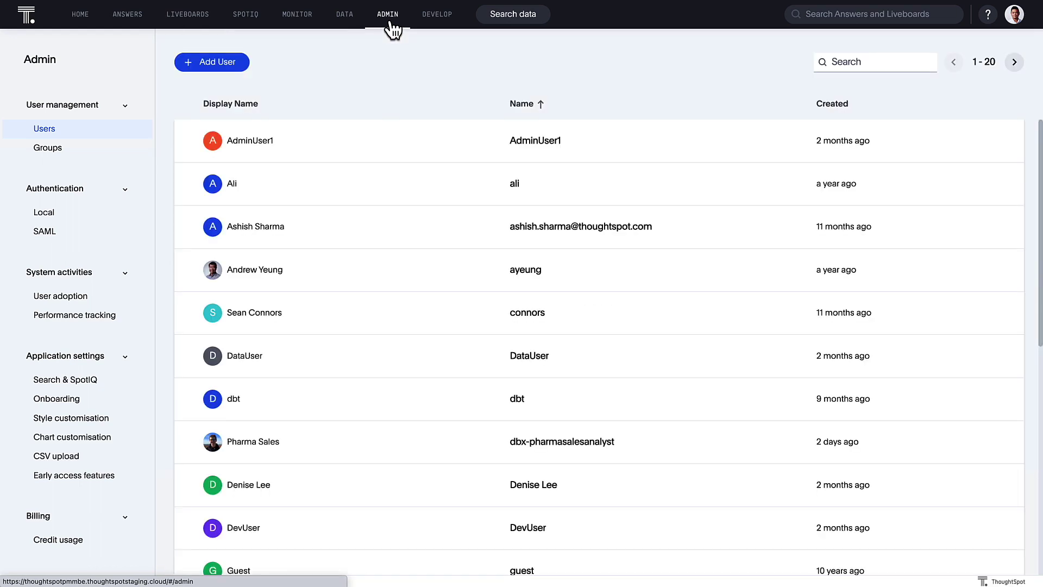
Search users for 'ma' and open the new user's Edit User dialog showing Demo Retail Group and petspot
{"action": "left_click", "coordinate": [839, 63]}
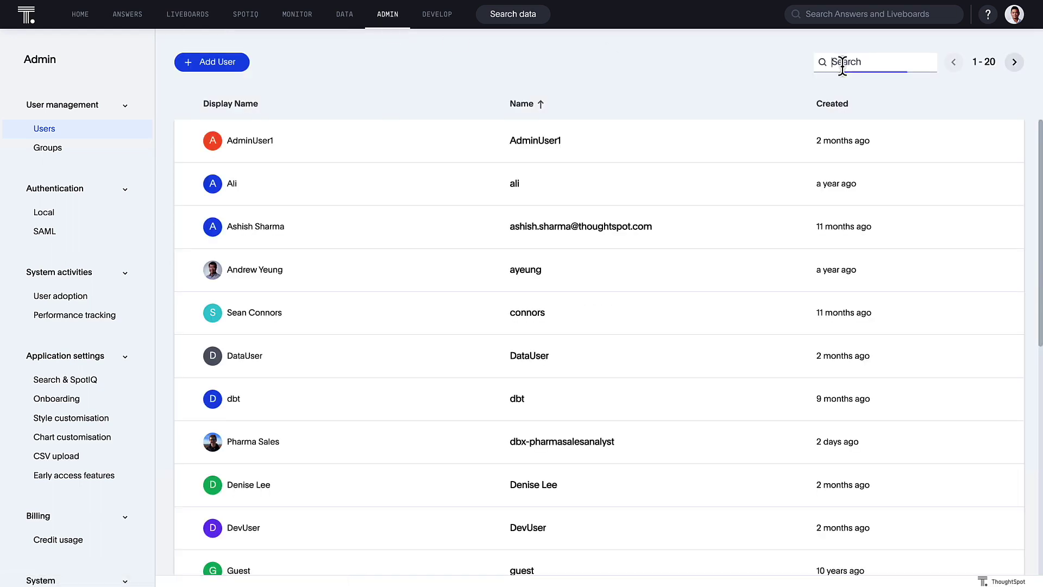
{"action": "type", "text": "mary"}
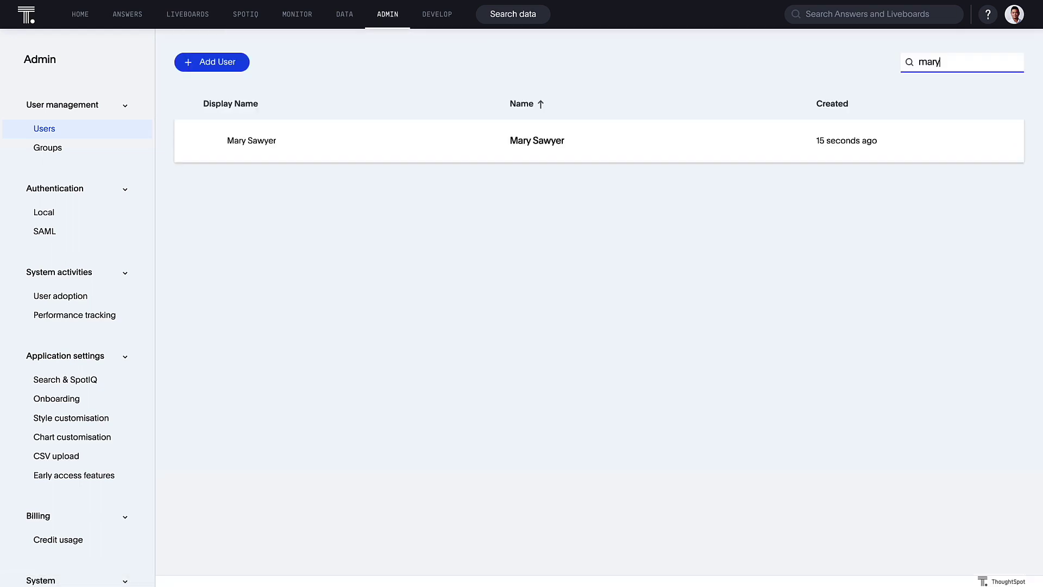
{"action": "left_click", "coordinate": [467, 144]}
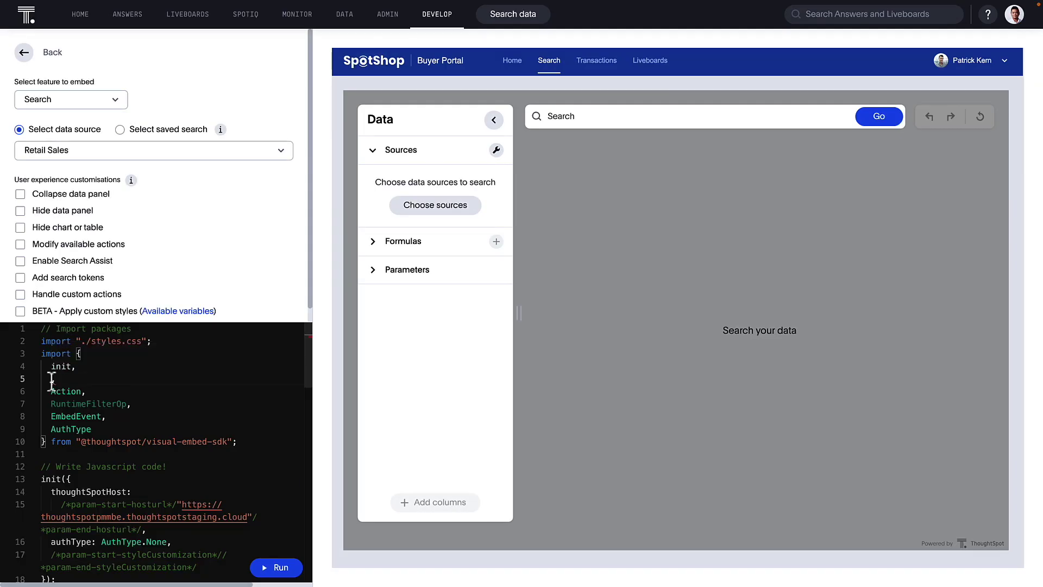
Import SearchBarEmbed, add an EmbedEvent.Data handler logging the payload, and rerun the embed
{"action": "type", "text": "SearchBarEmbed,"}
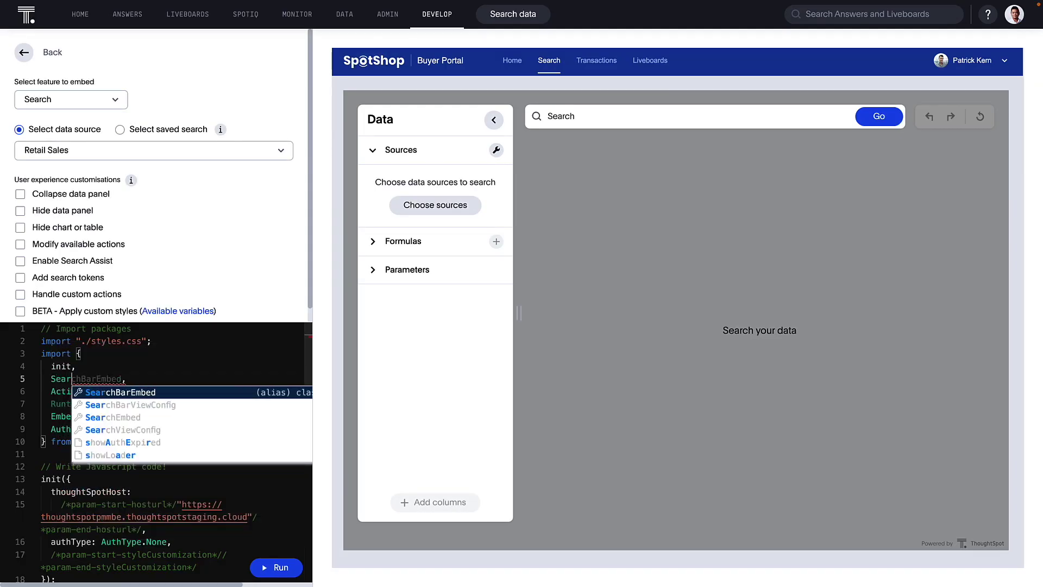
{"action": "scroll", "coordinate": [127, 407], "scroll_direction": "down", "scroll_amount": 2}
{"action": "scroll", "coordinate": [127, 407], "scroll_direction": "down", "scroll_amount": 4}
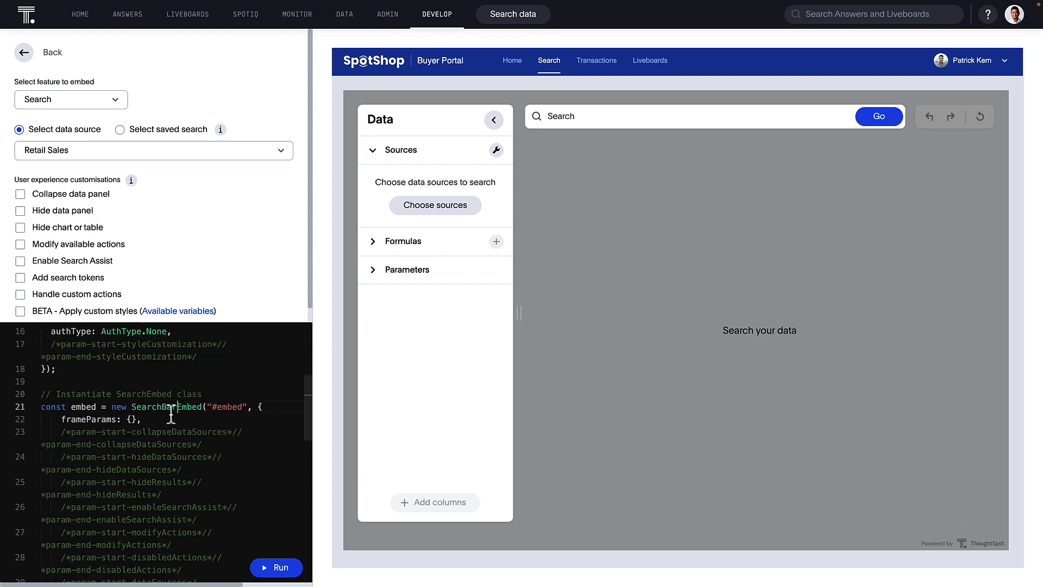
{"action": "scroll", "coordinate": [190, 440], "scroll_direction": "down", "scroll_amount": 5}
{"action": "scroll", "coordinate": [192, 443], "scroll_direction": "down", "scroll_amount": 4}
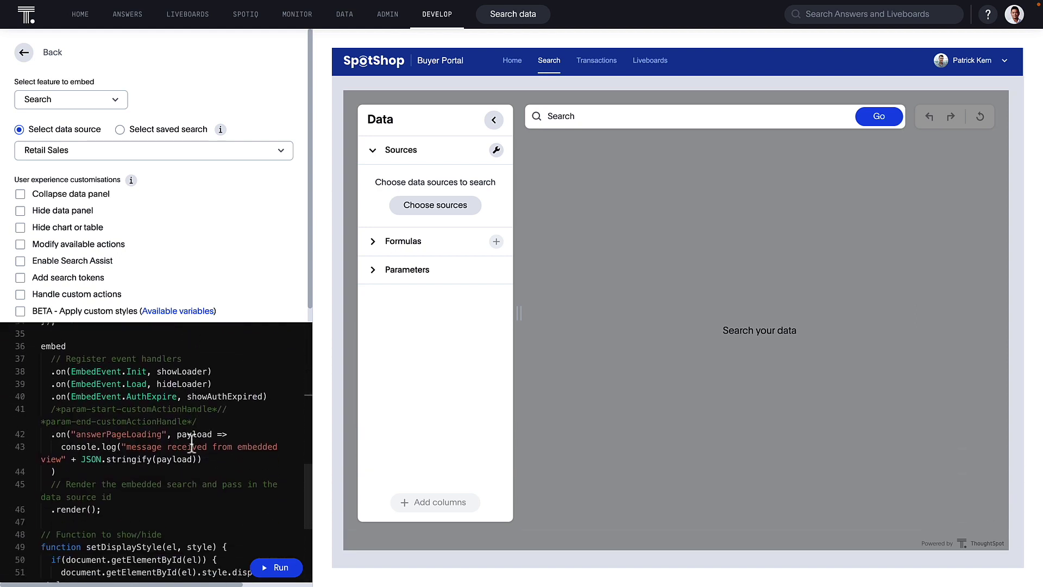
{"action": "left_click", "coordinate": [270, 367]}
{"action": "key", "text": "Return"}
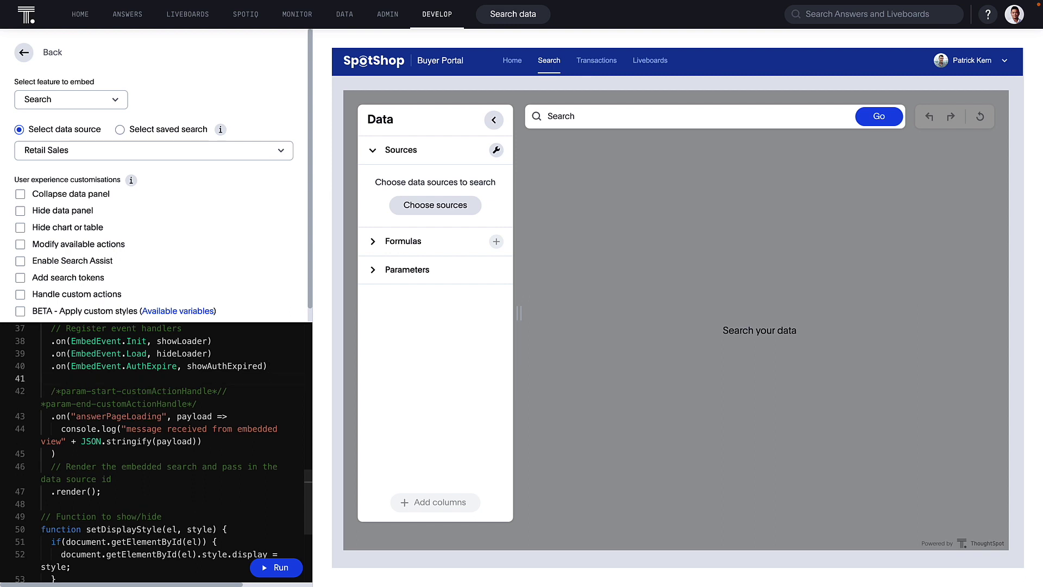
{"action": "type", "text": ".on(EmbedEvent.Data, payload =>  console.log('Data',payload))"}
{"action": "left_click", "coordinate": [277, 567]}
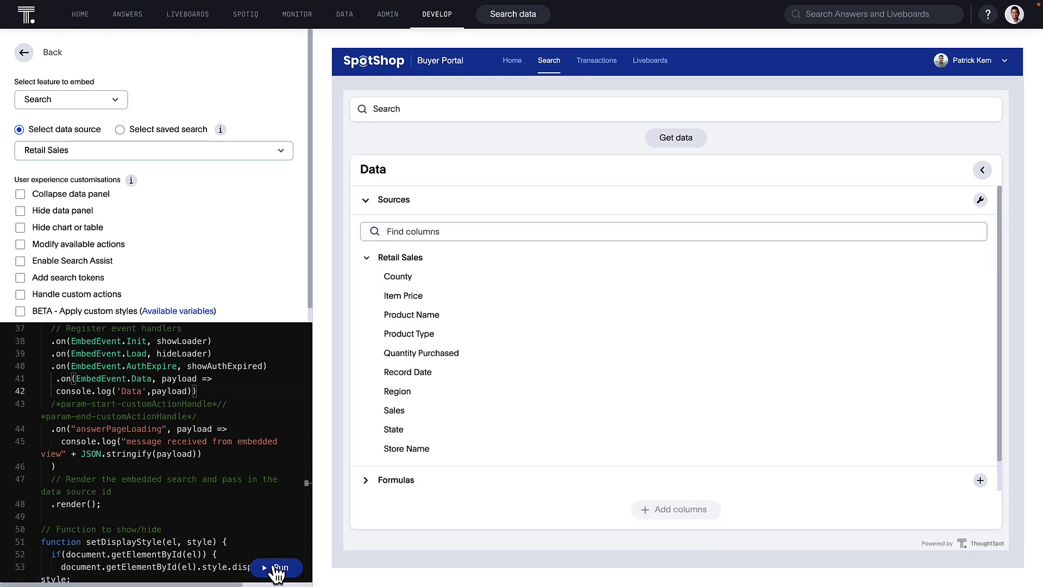
Search Sales and County in the embedded search bar and get the data
{"action": "left_click", "coordinate": [398, 108]}
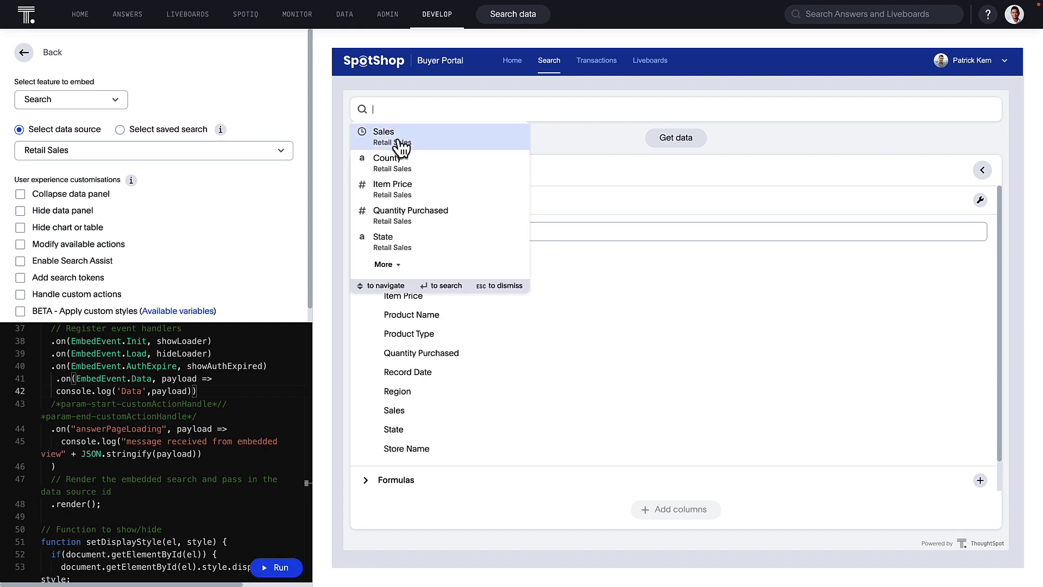
{"action": "left_click", "coordinate": [401, 142]}
{"action": "left_click", "coordinate": [442, 144]}
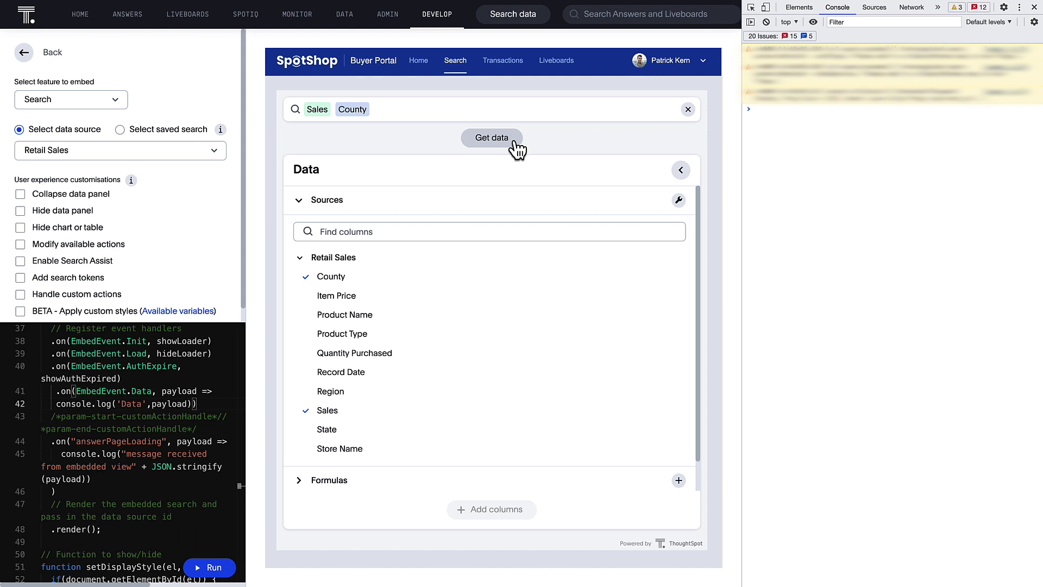
{"action": "left_click", "coordinate": [516, 147]}
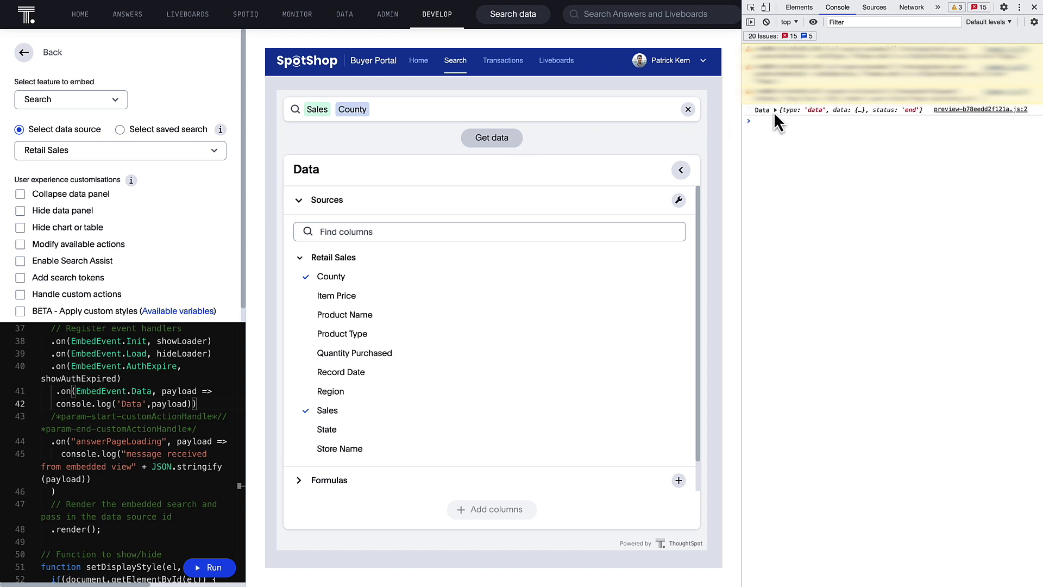
Expand the logged Data payload down to columnDataLite's dataValue list of 27 county names
{"action": "left_click", "coordinate": [774, 111]}
{"action": "left_click", "coordinate": [764, 126]}
{"action": "left_click", "coordinate": [769, 134]}
{"action": "left_click", "coordinate": [777, 151]}
{"action": "left_click", "coordinate": [784, 161]}
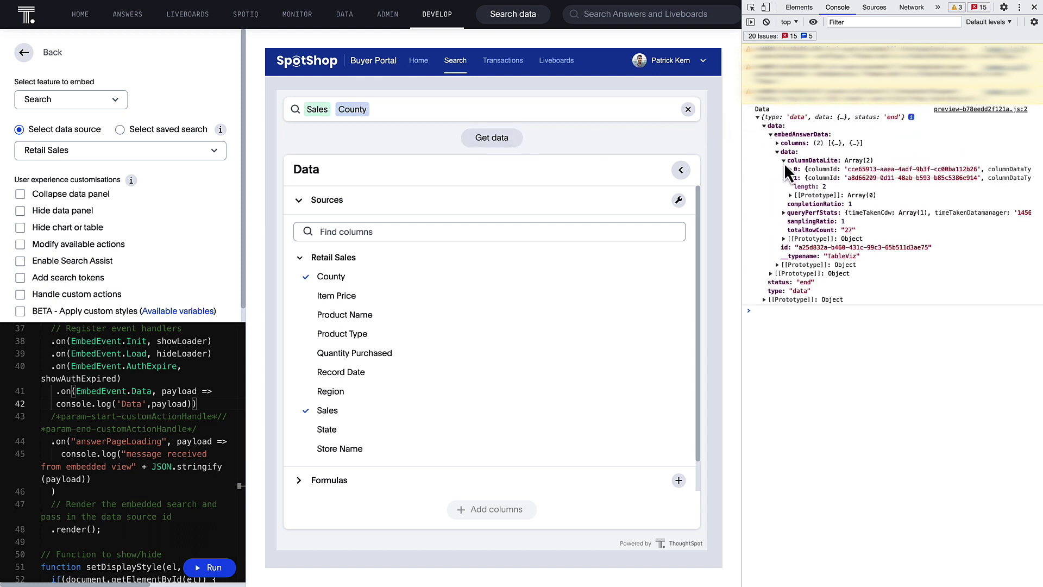
{"action": "left_click", "coordinate": [791, 169]}
{"action": "left_click", "coordinate": [795, 195]}
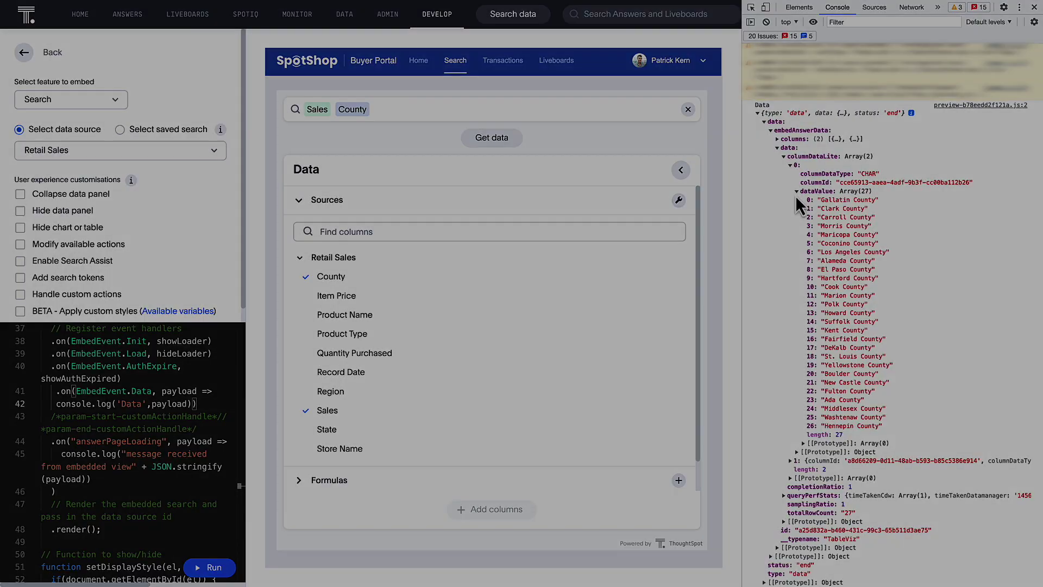